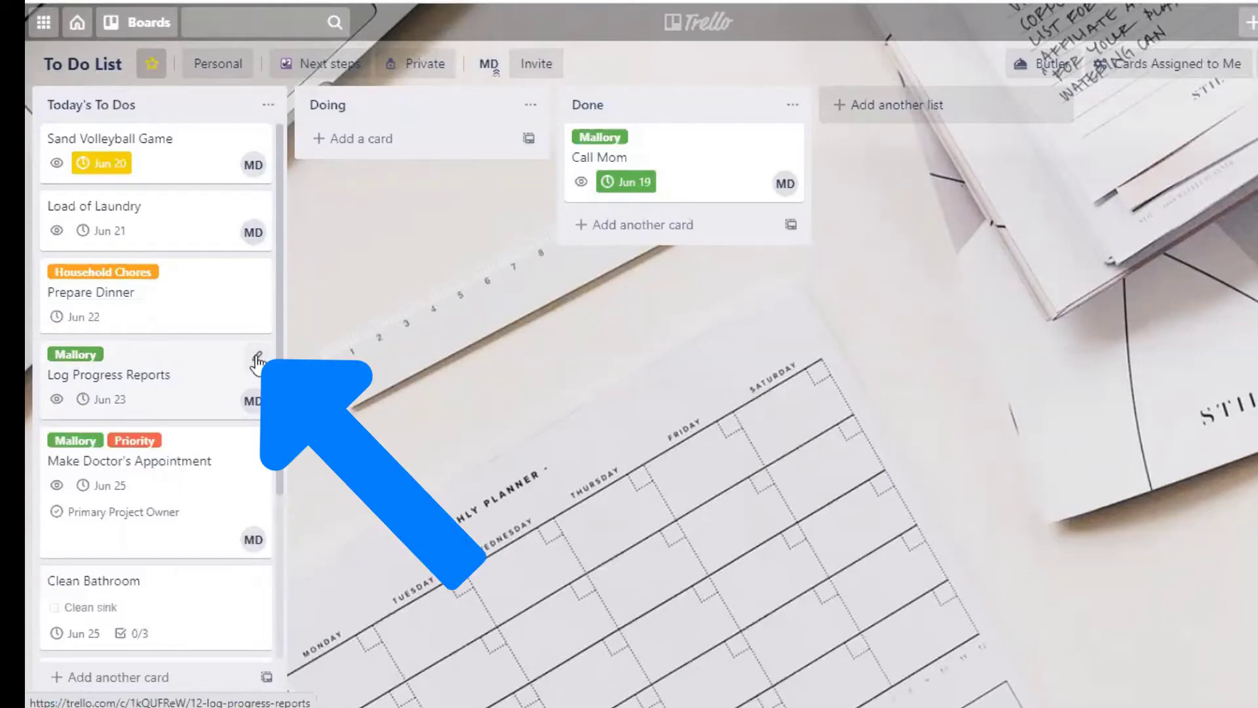
Step: Open the label list of the Log Progress Reports card and view the green label's name and color settings
{"action": "left_click", "coordinate": [257, 360]}
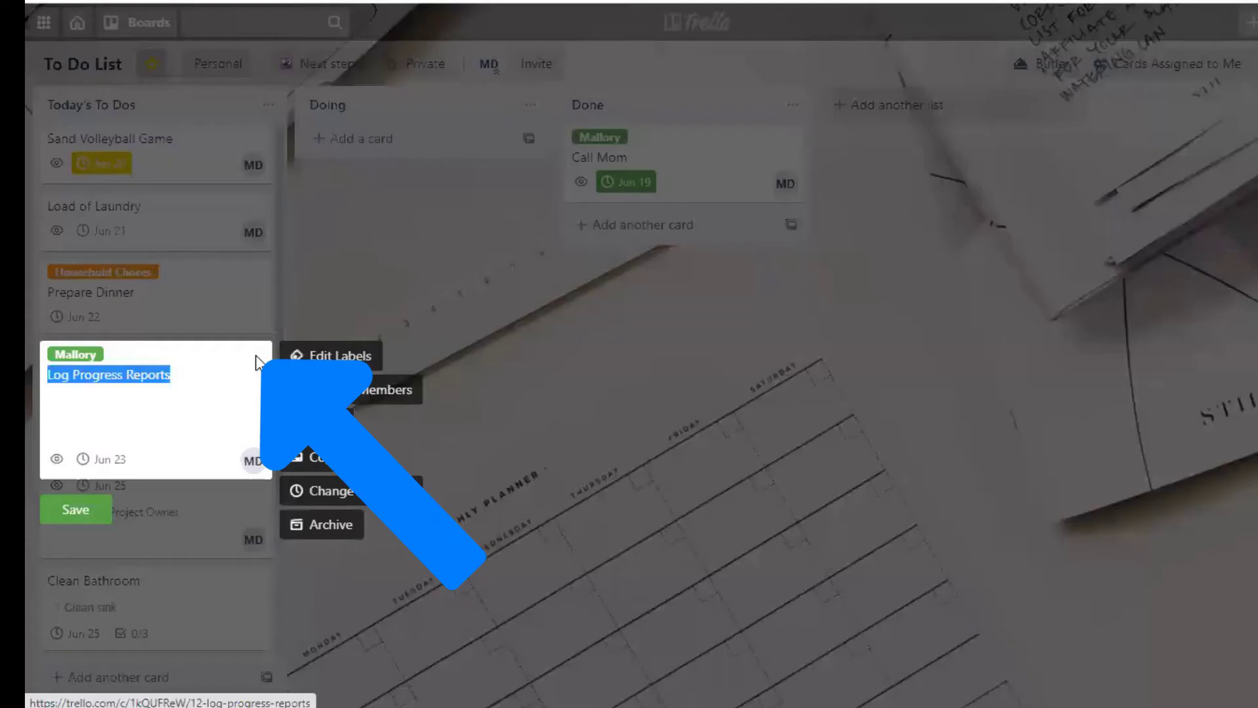
{"action": "left_click", "coordinate": [345, 357]}
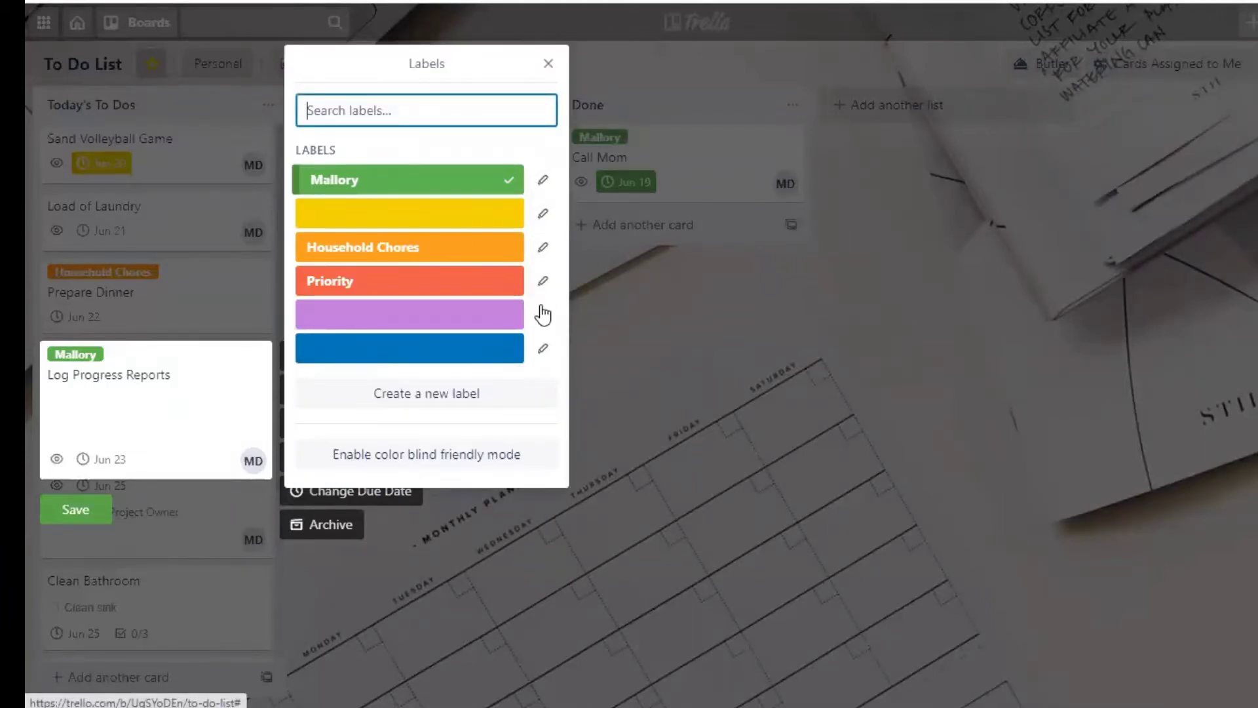
{"action": "left_click", "coordinate": [543, 182]}
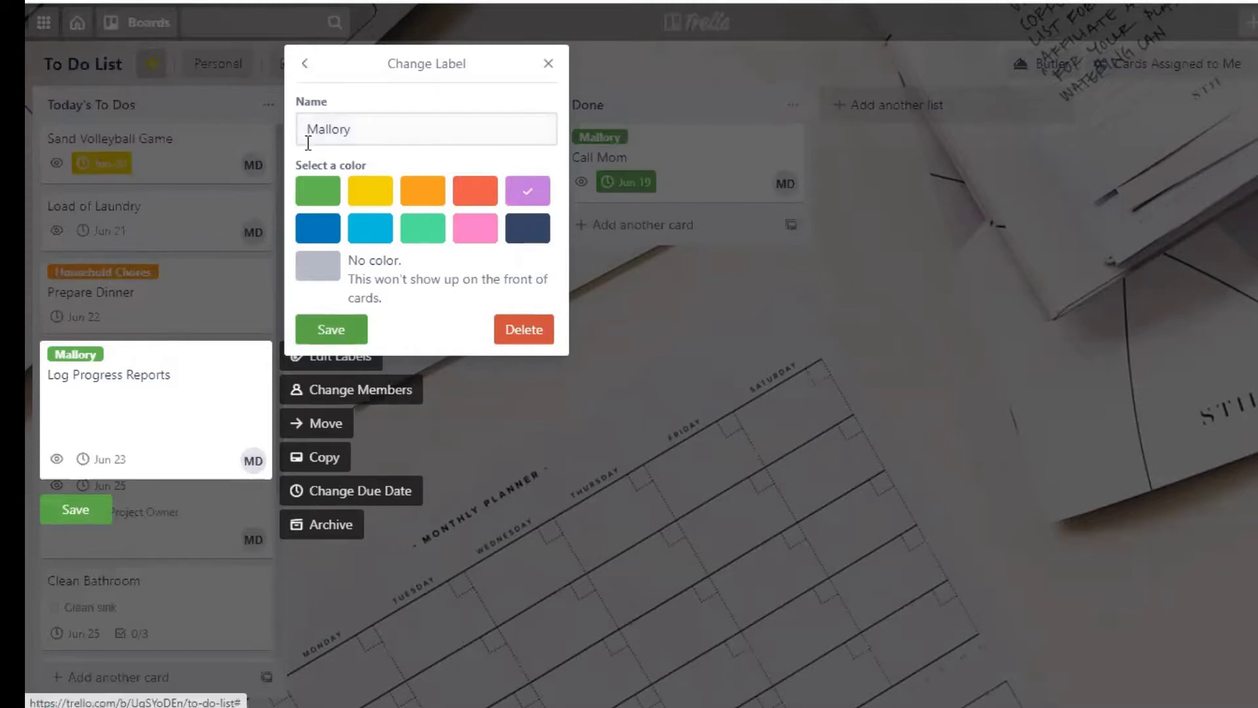
{"action": "left_click", "coordinate": [302, 68]}
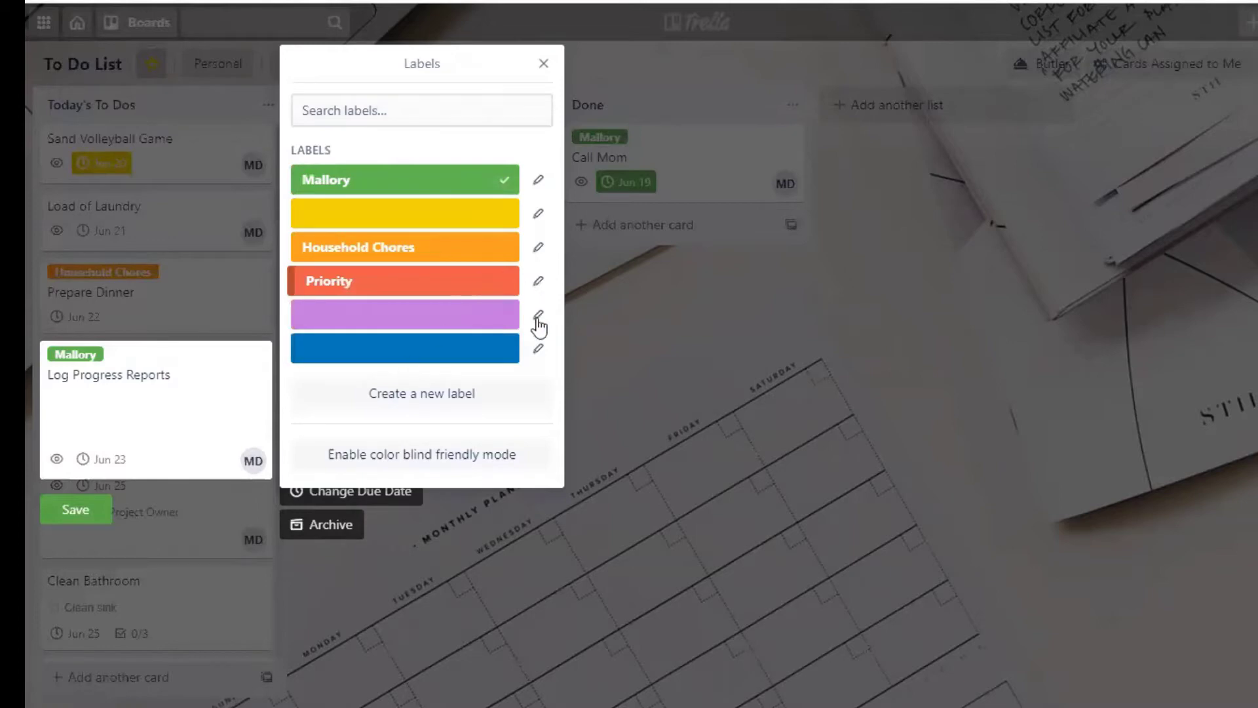
Step: Remove the green label from the Log Progress Reports card, apply it again, and save the card
{"action": "left_click", "coordinate": [445, 189]}
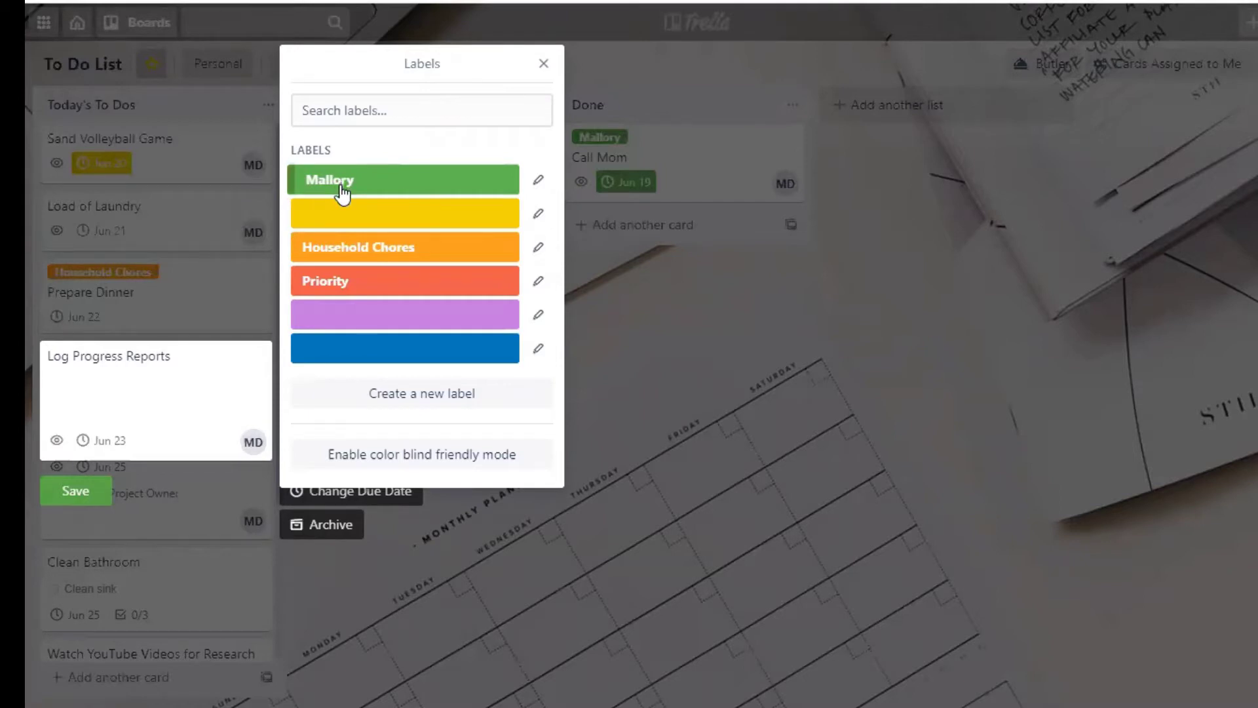
{"action": "left_click", "coordinate": [364, 190]}
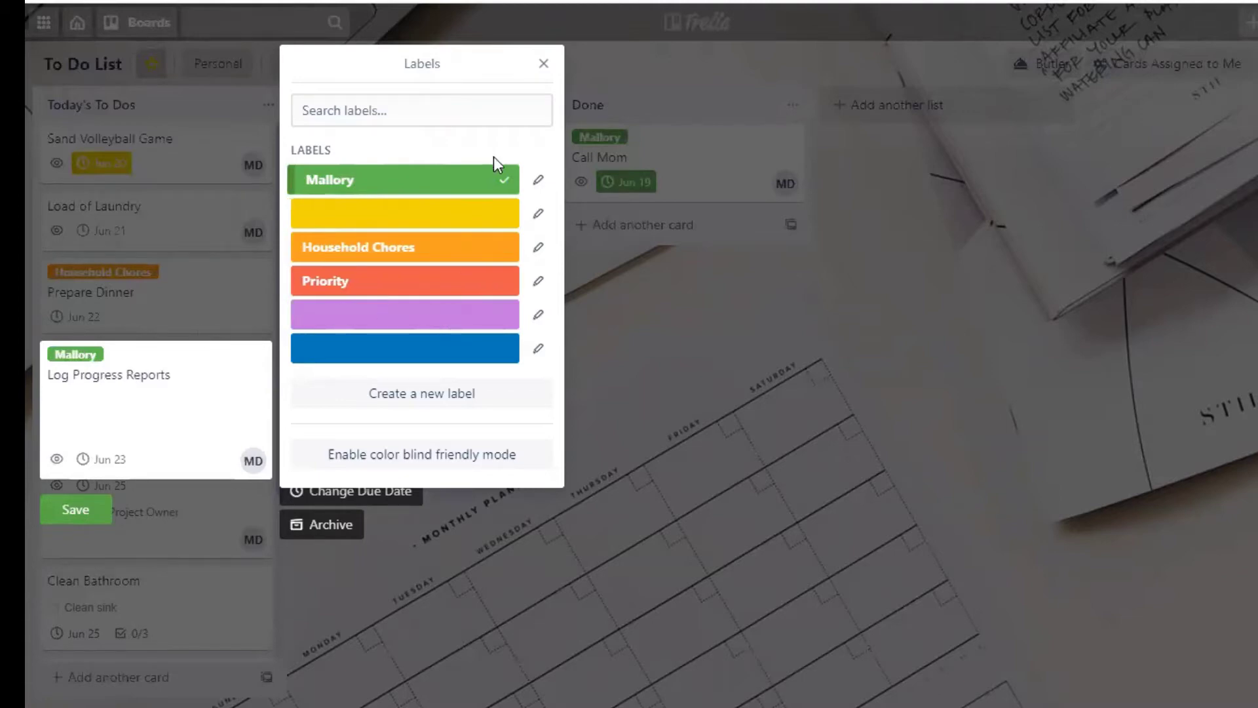
{"action": "left_click", "coordinate": [543, 66]}
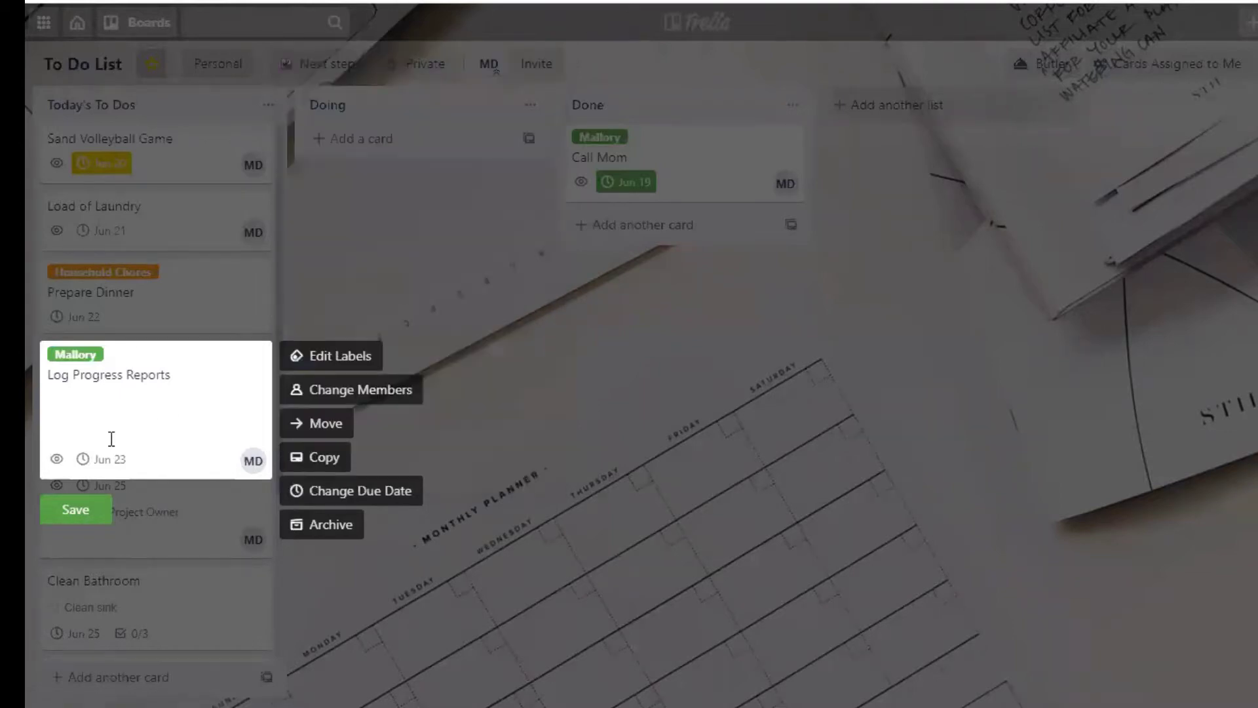
{"action": "left_click", "coordinate": [82, 513]}
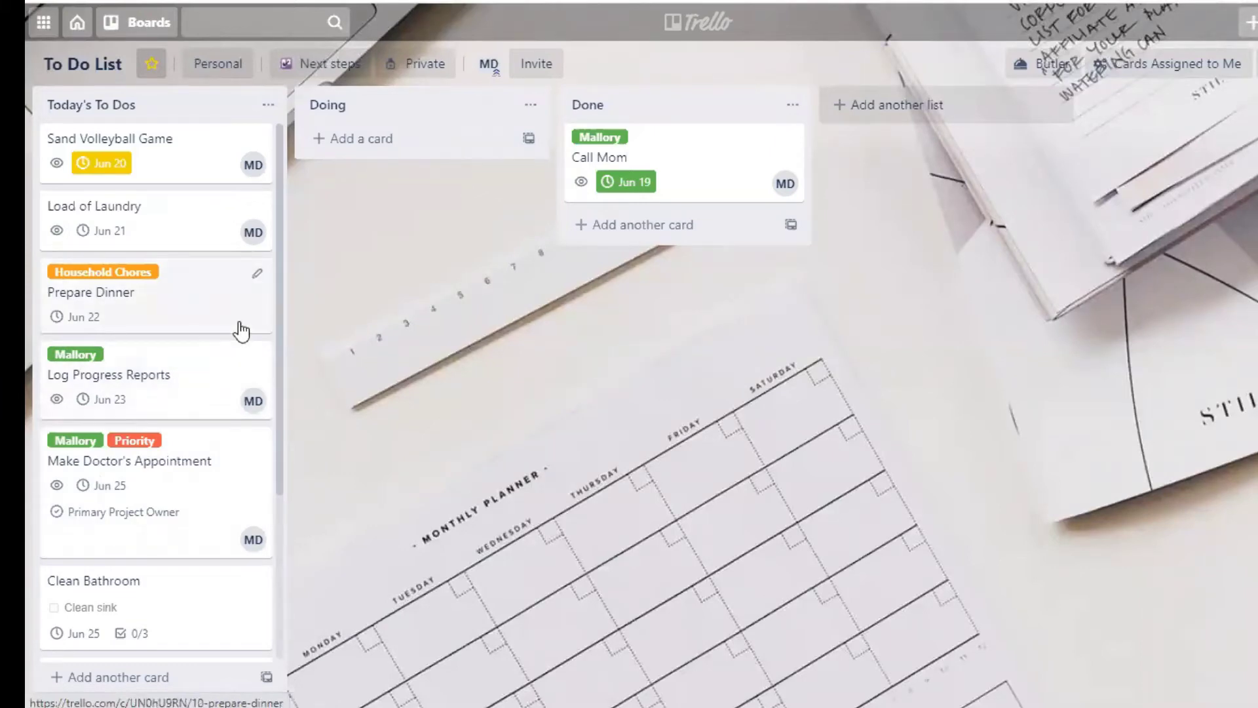
Step: Collapse the labels on the cards to plain color bars and expand them to show their names again
{"action": "left_click", "coordinate": [92, 361]}
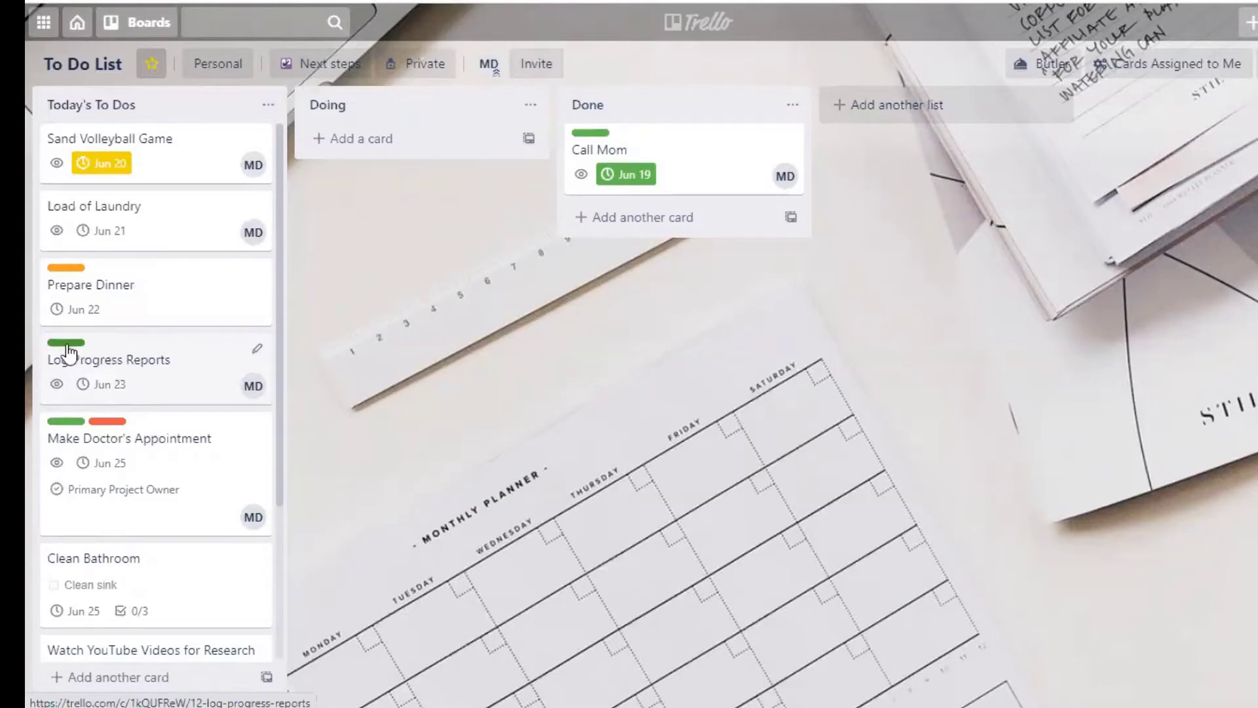
{"action": "left_click", "coordinate": [69, 343]}
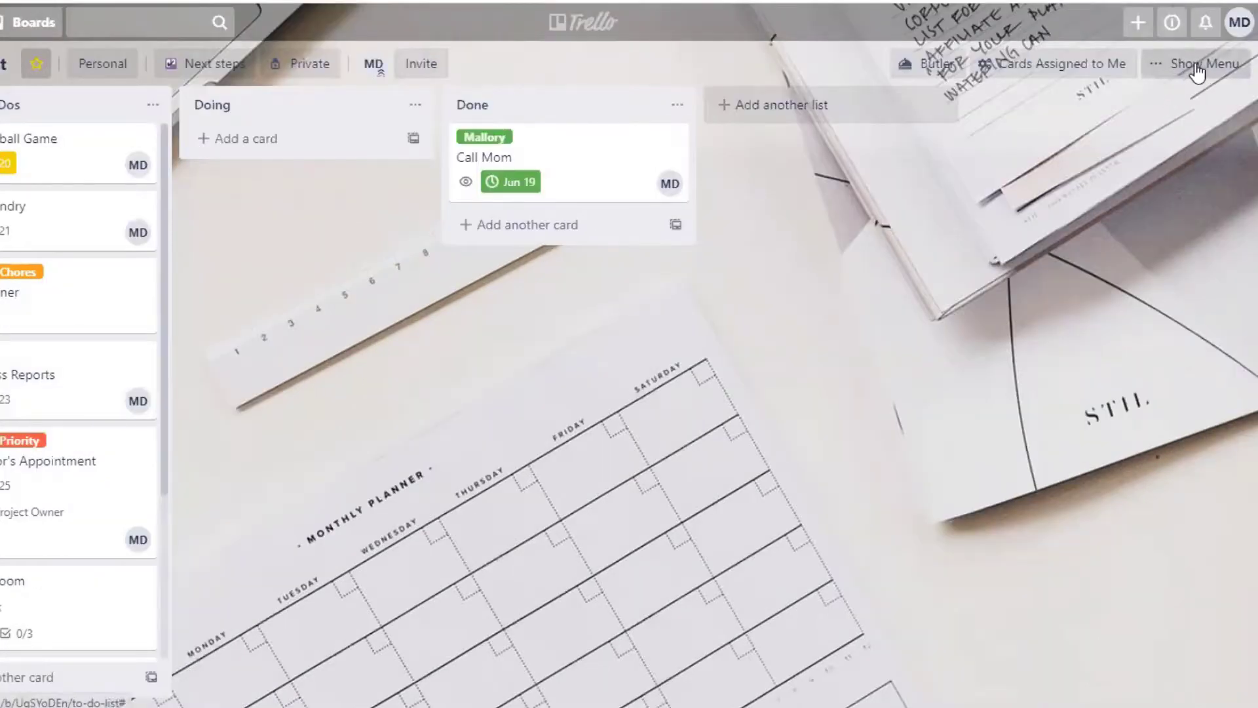
Step: Filter the board's cards by the green label, clear the filter, and close the card search
{"action": "left_click", "coordinate": [1191, 66]}
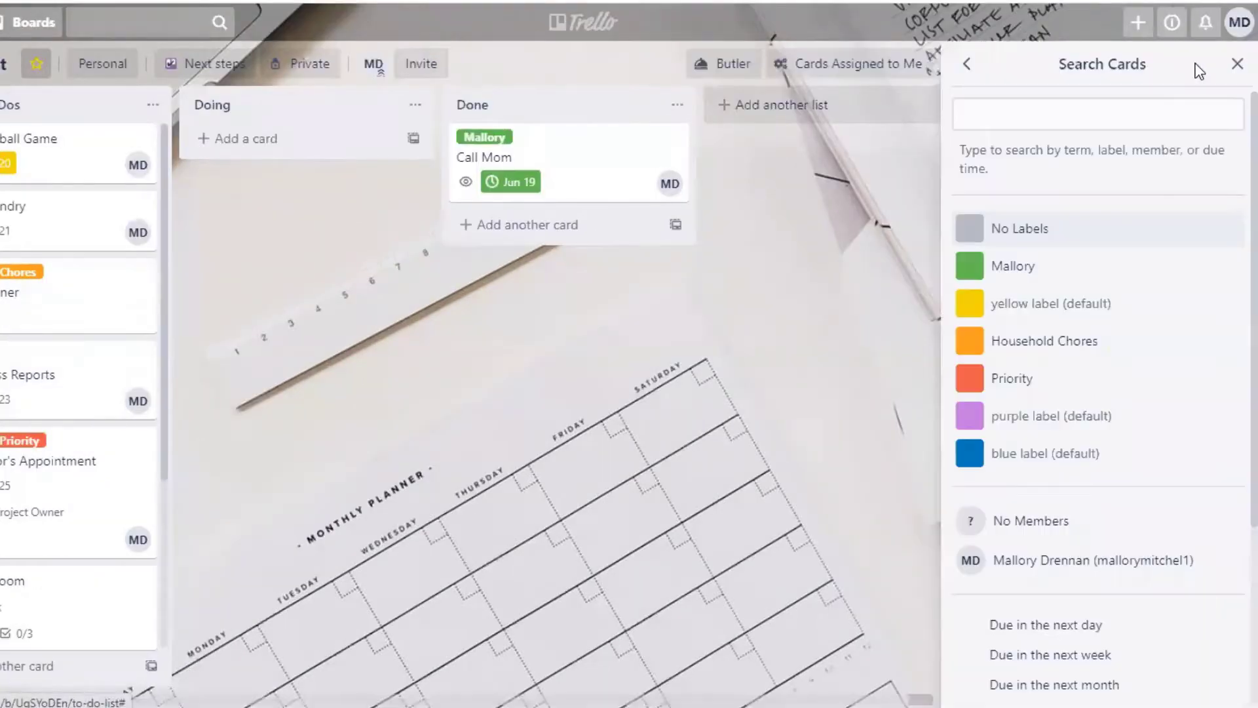
{"action": "left_click", "coordinate": [967, 64]}
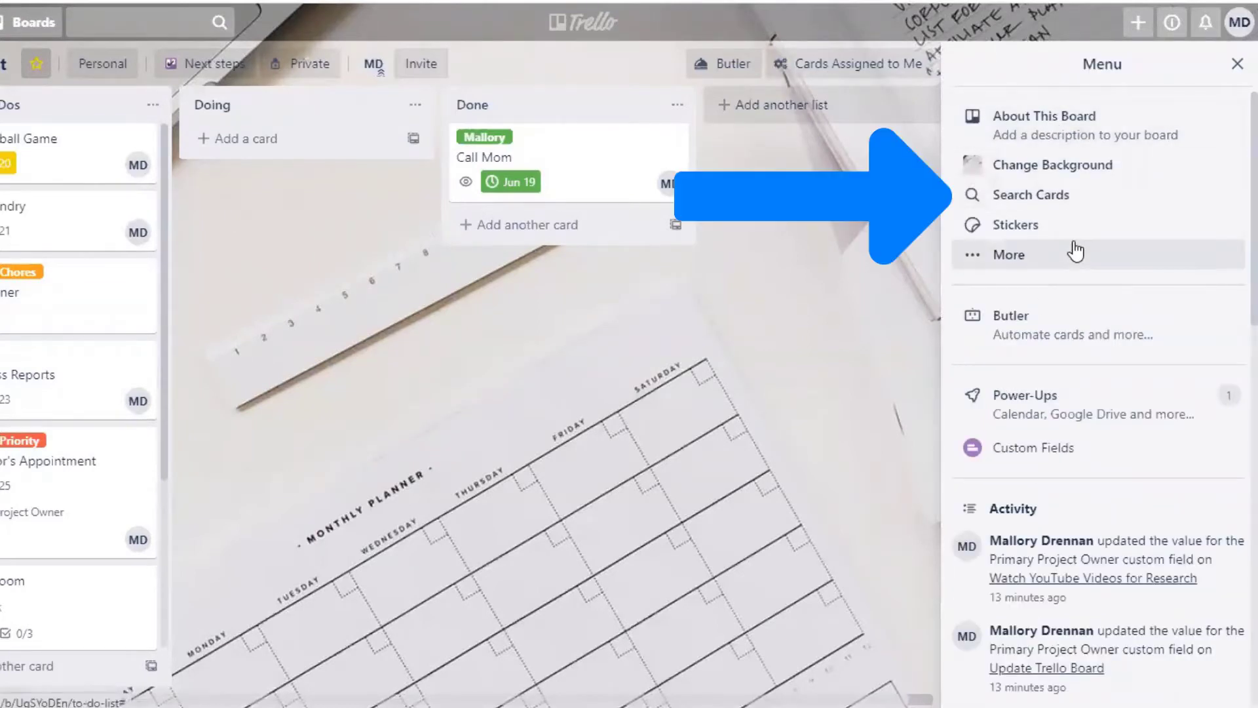
{"action": "left_click", "coordinate": [1031, 196]}
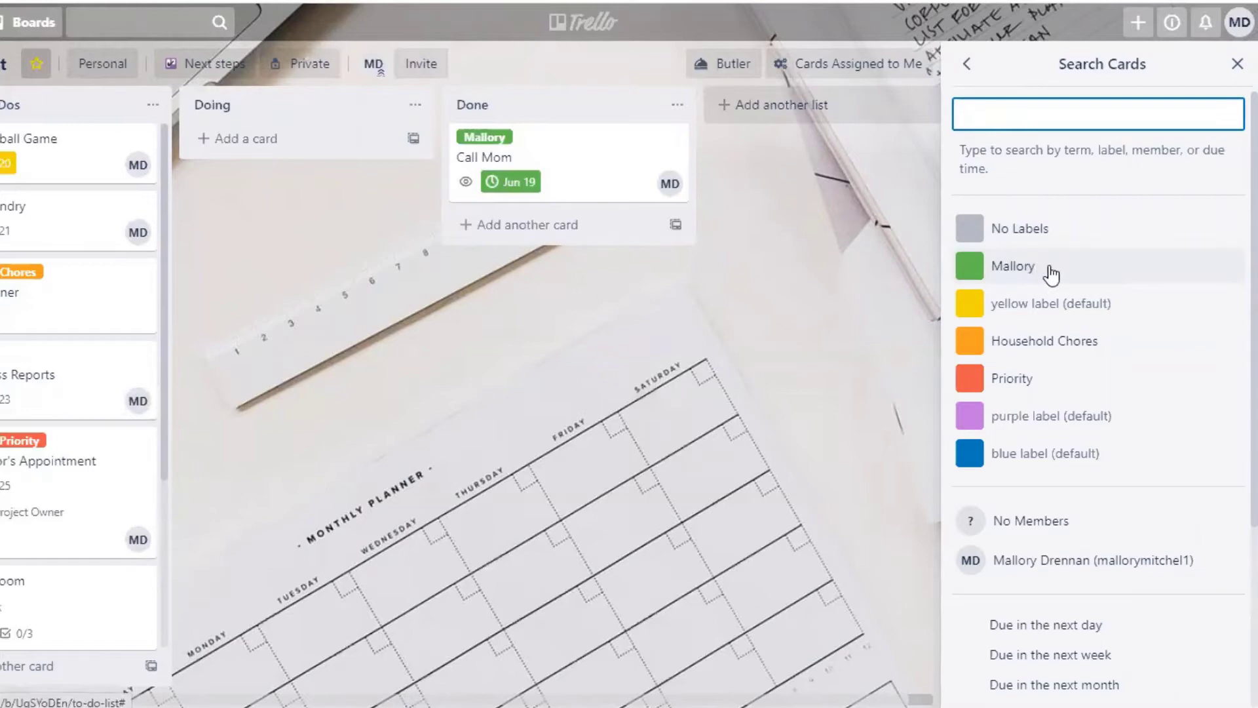
{"action": "left_click", "coordinate": [1051, 274]}
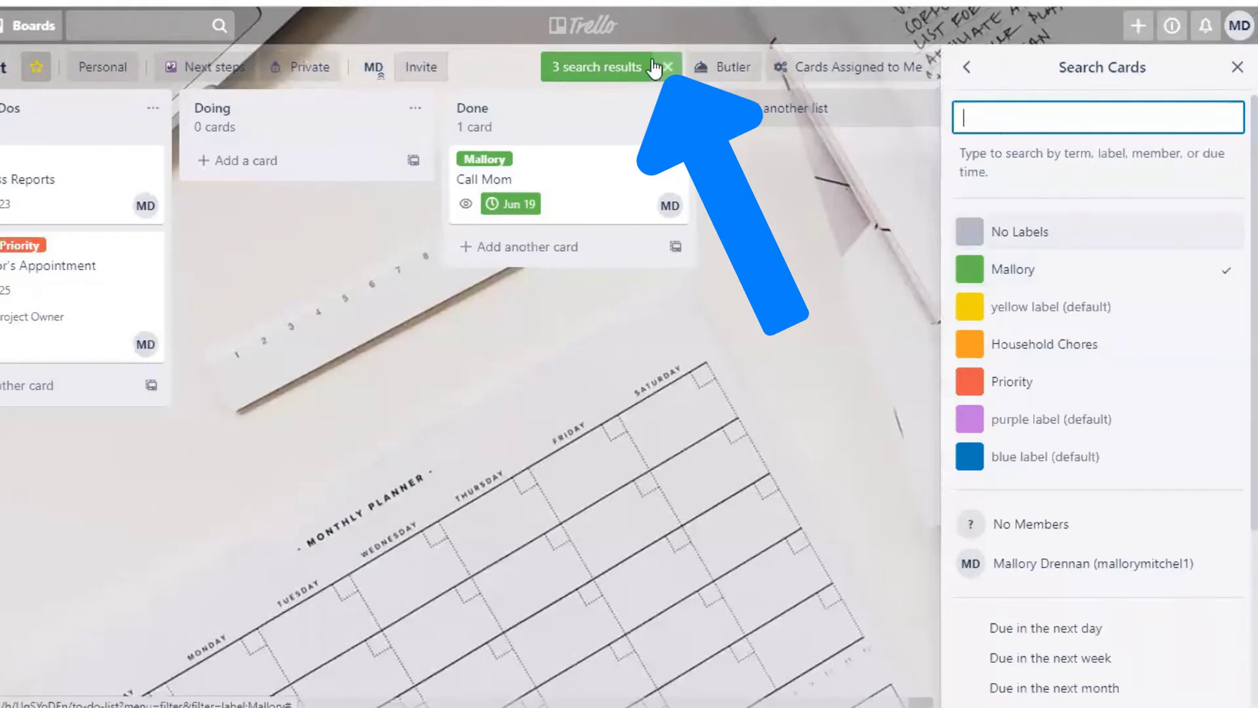
{"action": "left_click", "coordinate": [1122, 278]}
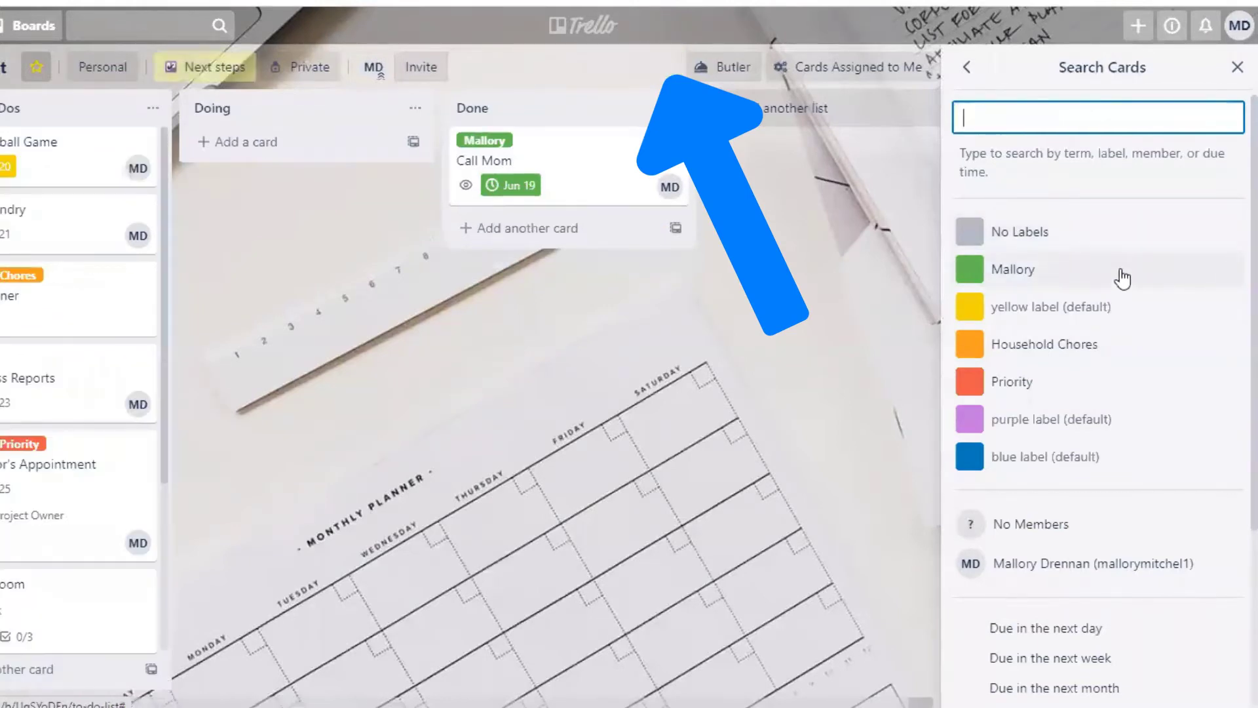
{"action": "left_click", "coordinate": [1236, 69]}
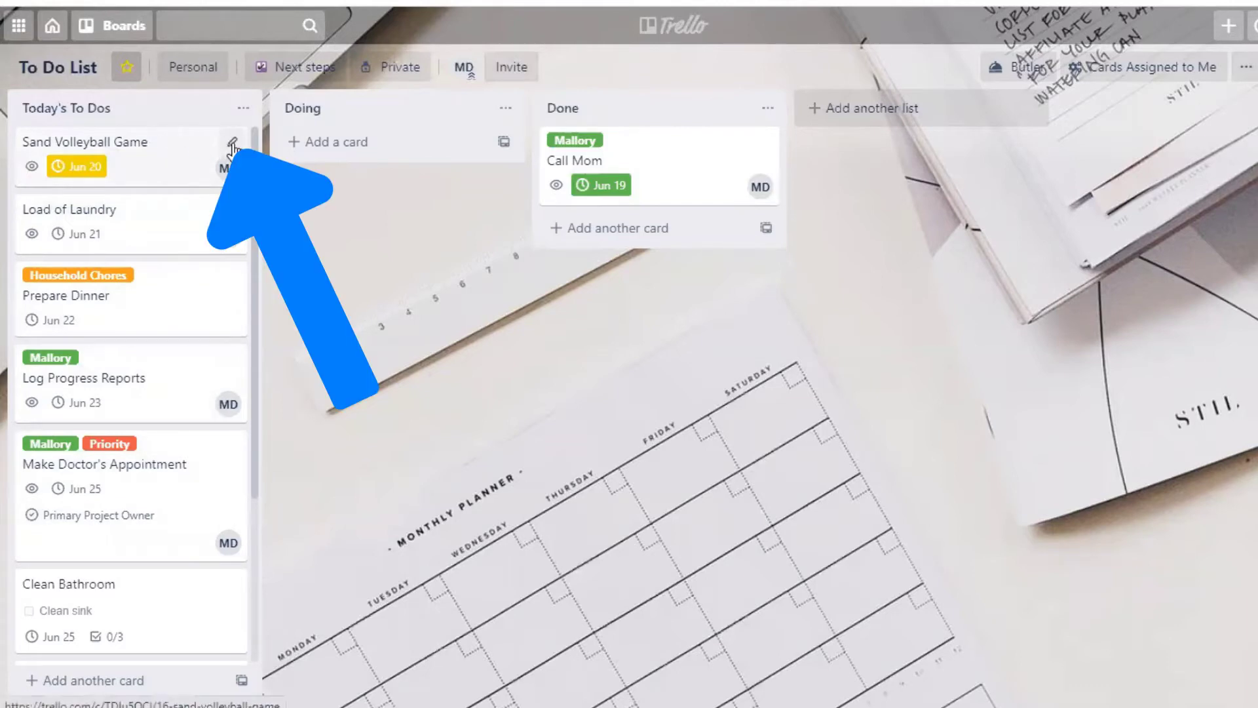
Step: Remove the board member from the Sand Volleyball Game card, assign the same member again, and save the card
{"action": "left_click", "coordinate": [233, 144]}
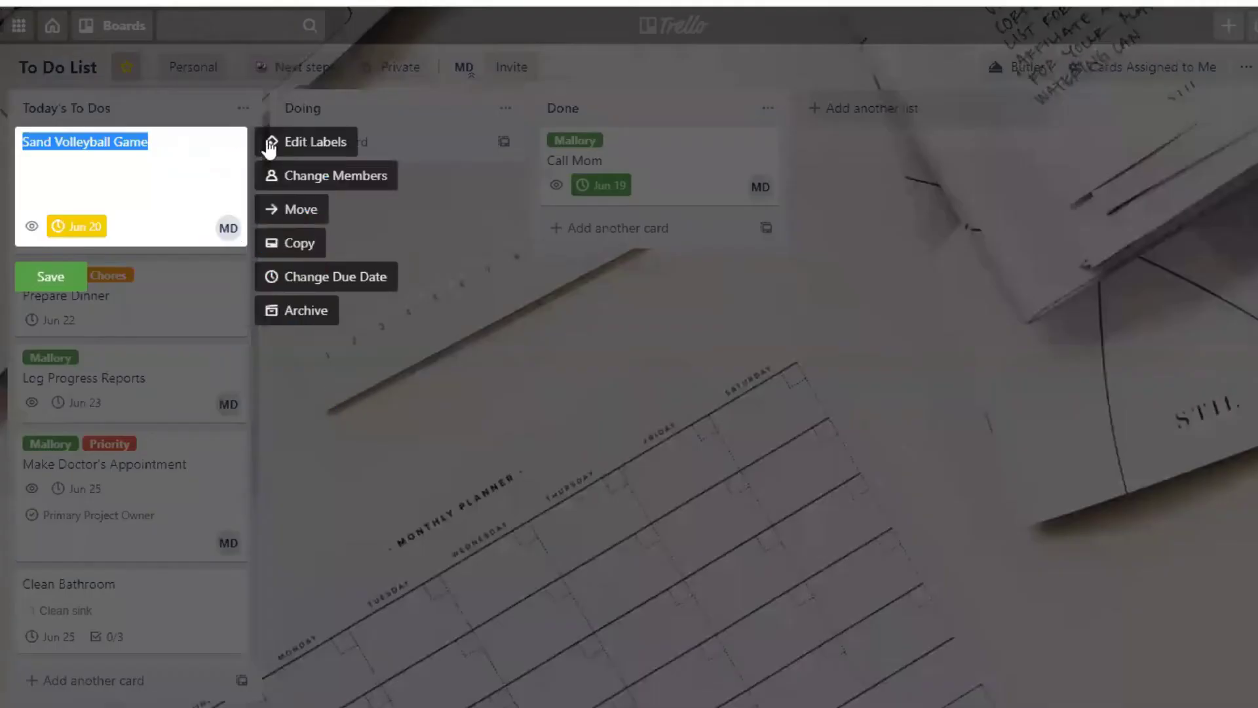
{"action": "left_click", "coordinate": [379, 181]}
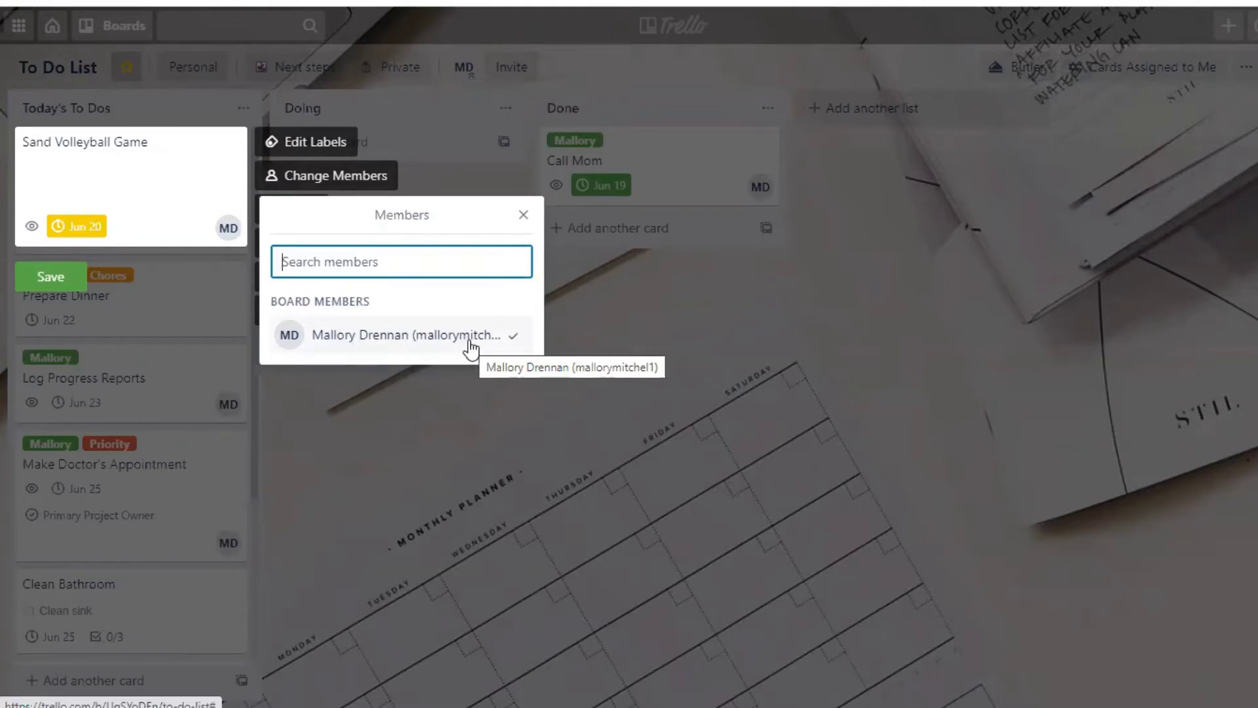
{"action": "left_click", "coordinate": [509, 344]}
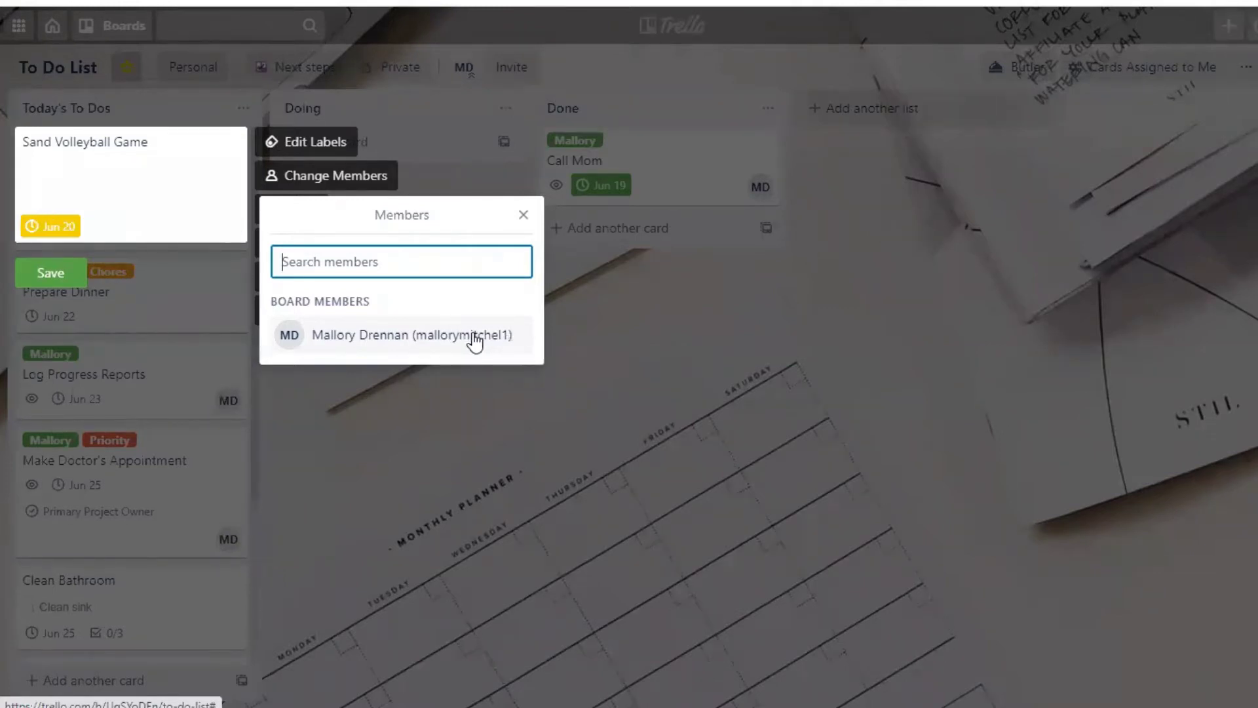
{"action": "left_click", "coordinate": [475, 342]}
{"action": "left_click", "coordinate": [31, 281]}
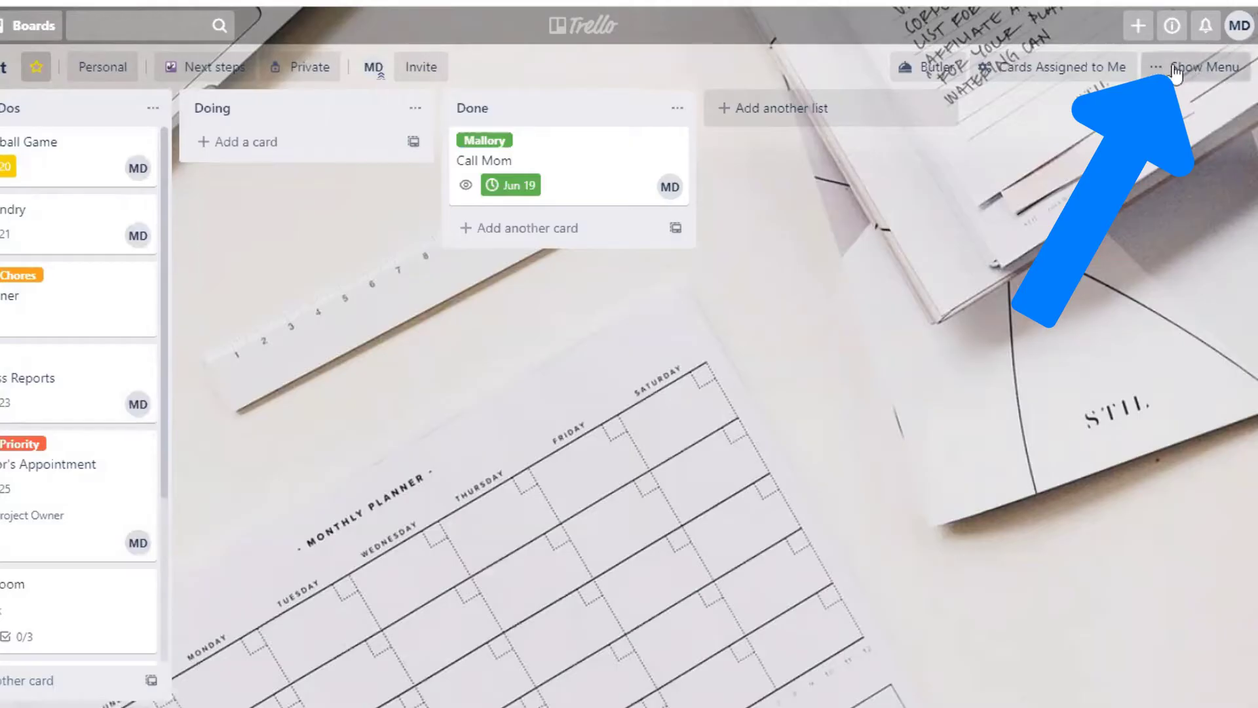
Step: Filter the board's cards by the assigned board member, look through the Today's To Dos list, and clear the filter
{"action": "left_click", "coordinate": [1177, 70]}
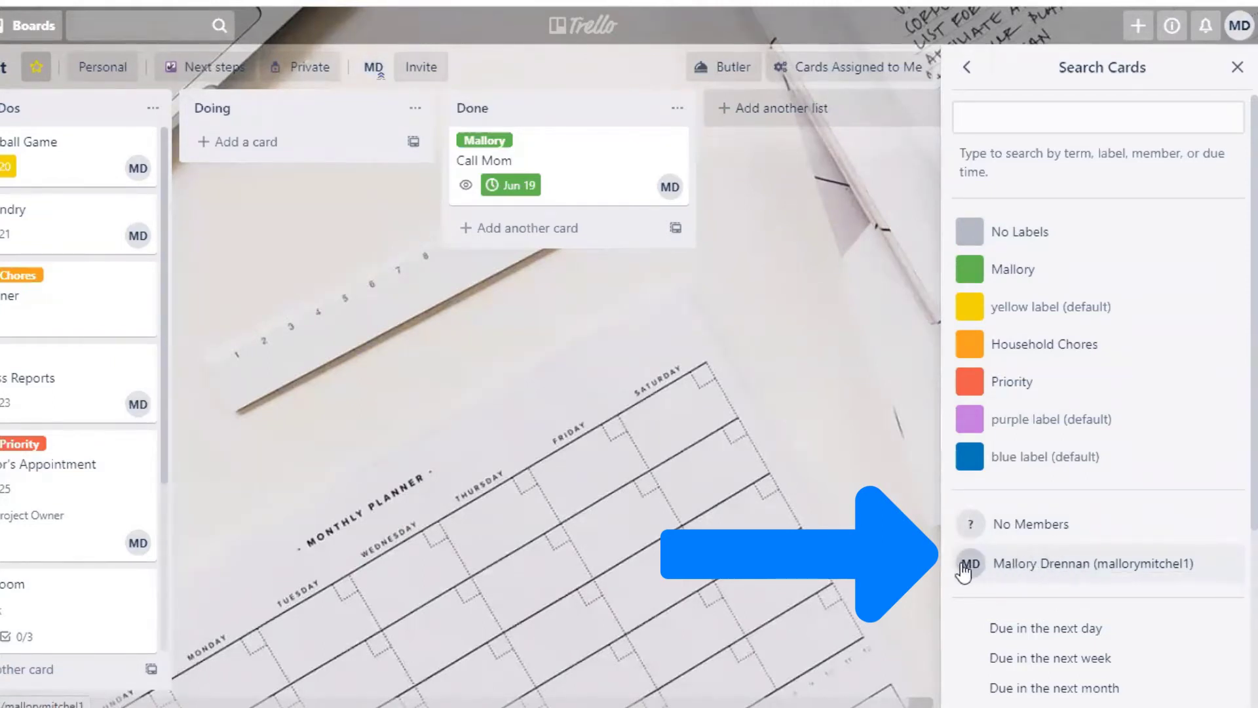
{"action": "left_click", "coordinate": [1072, 567]}
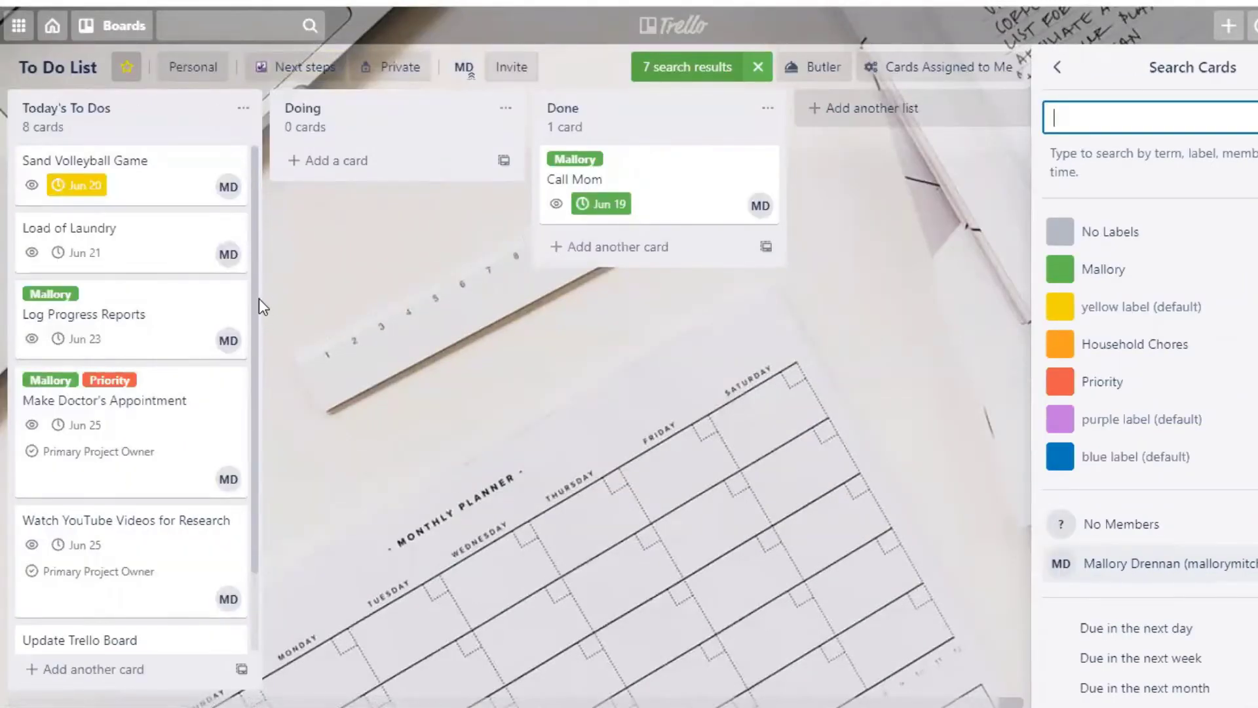
{"action": "left_click_drag", "start_coordinate": [257, 297], "coordinate": [254, 423]}
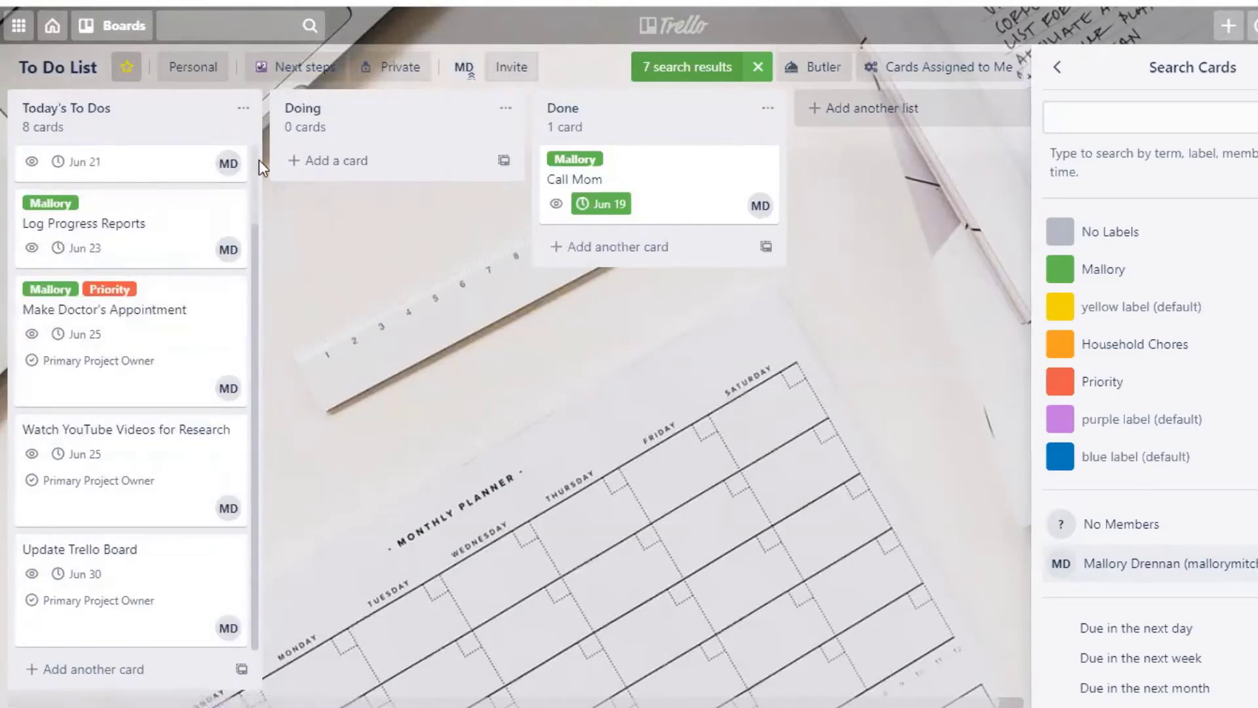
{"action": "scroll", "coordinate": [253, 167], "scroll_direction": "up", "scroll_amount": 2}
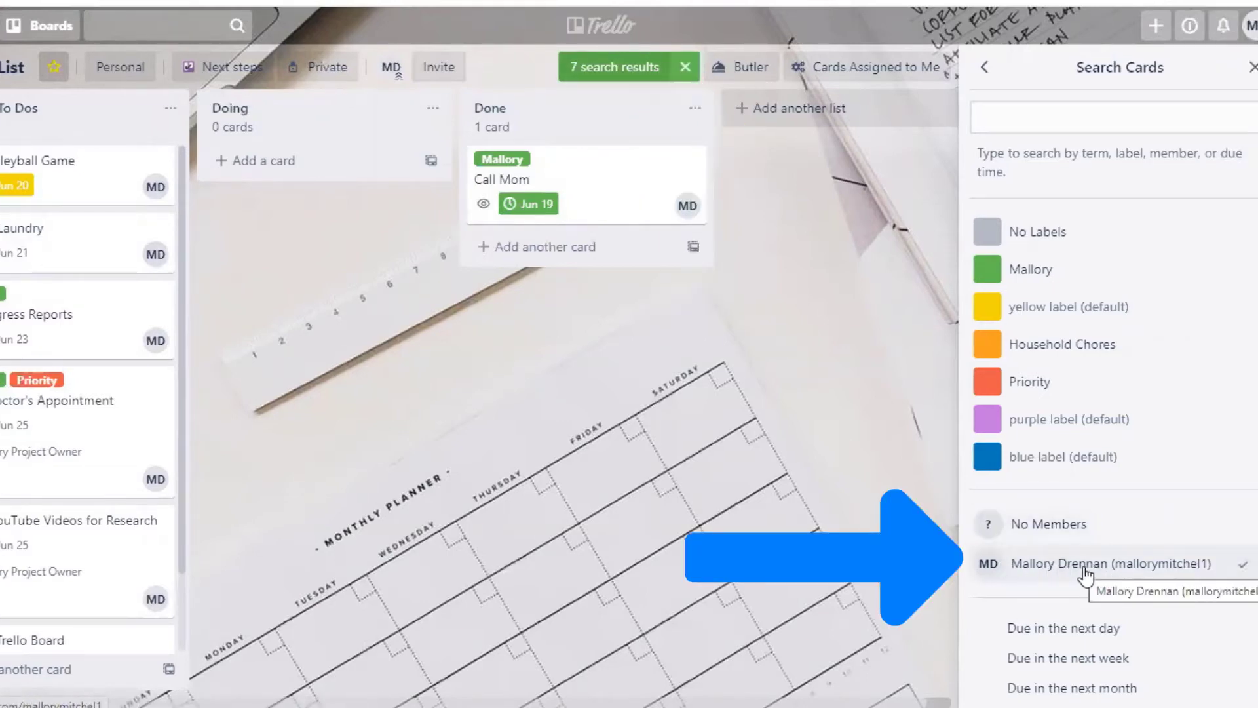
{"action": "left_click", "coordinate": [1085, 570]}
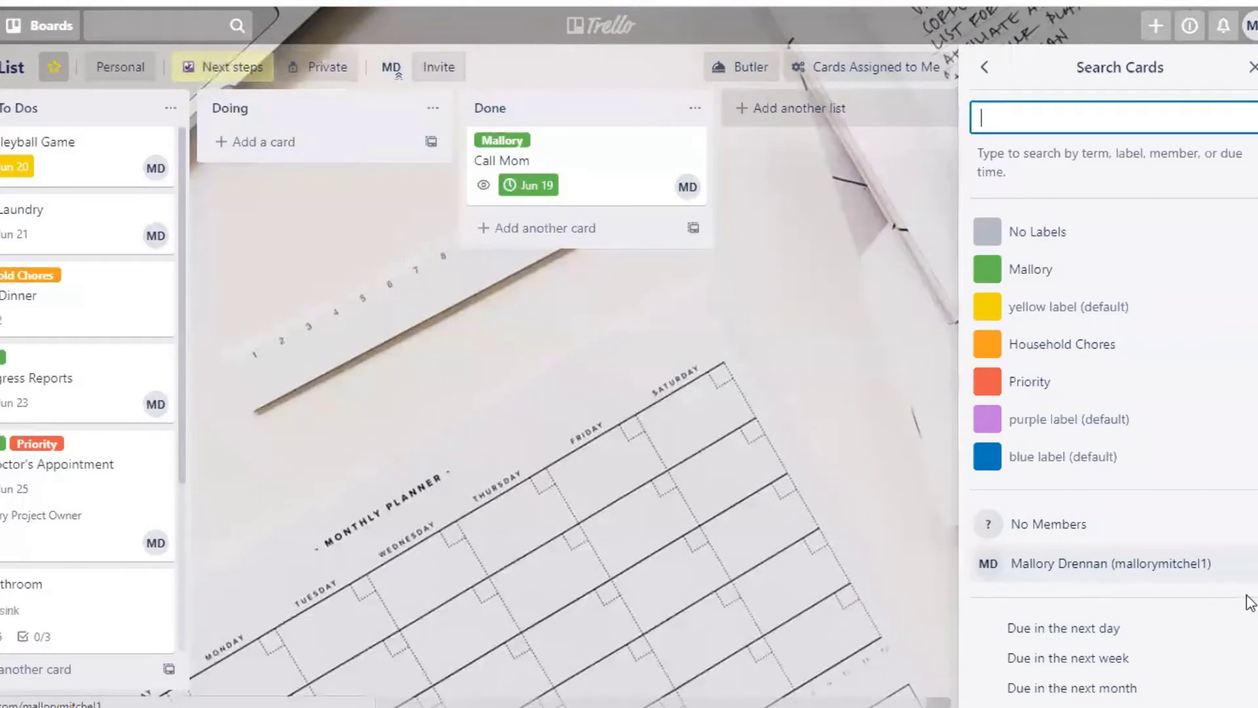
{"action": "left_click", "coordinate": [1244, 78]}
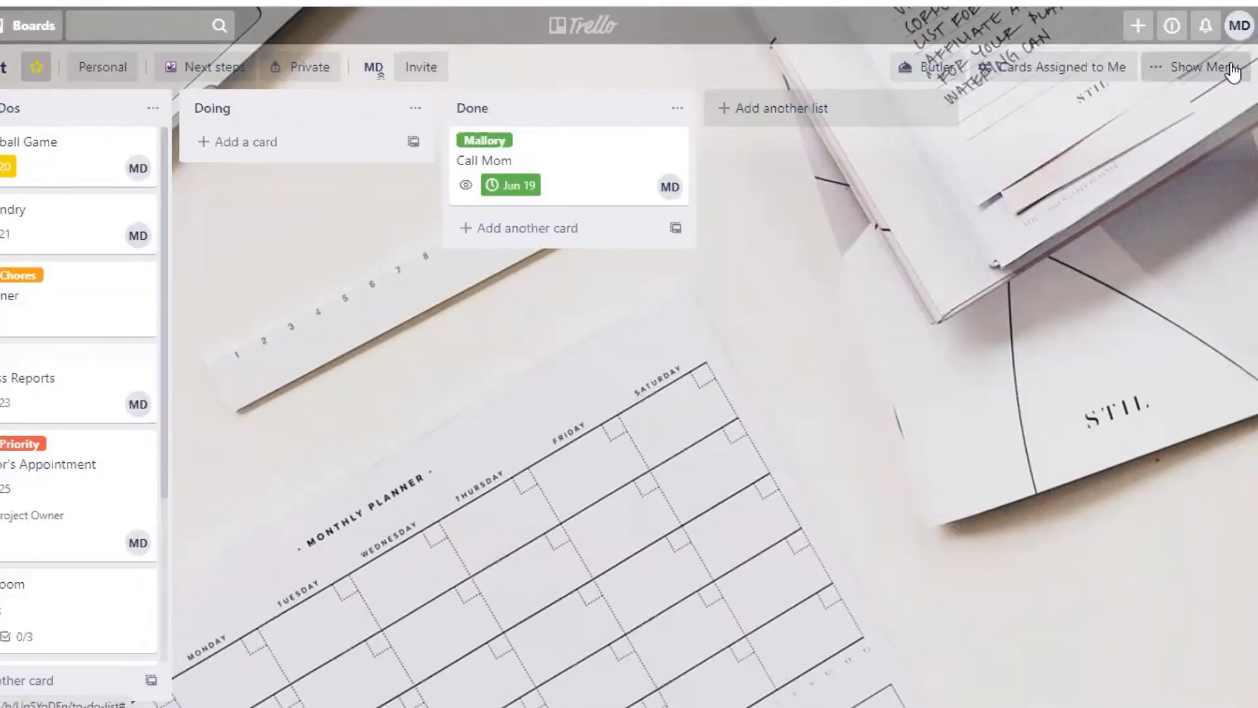
Step: Look over the board's main options, including Power-Ups and Custom Fields, and close them
{"action": "left_click", "coordinate": [1232, 72]}
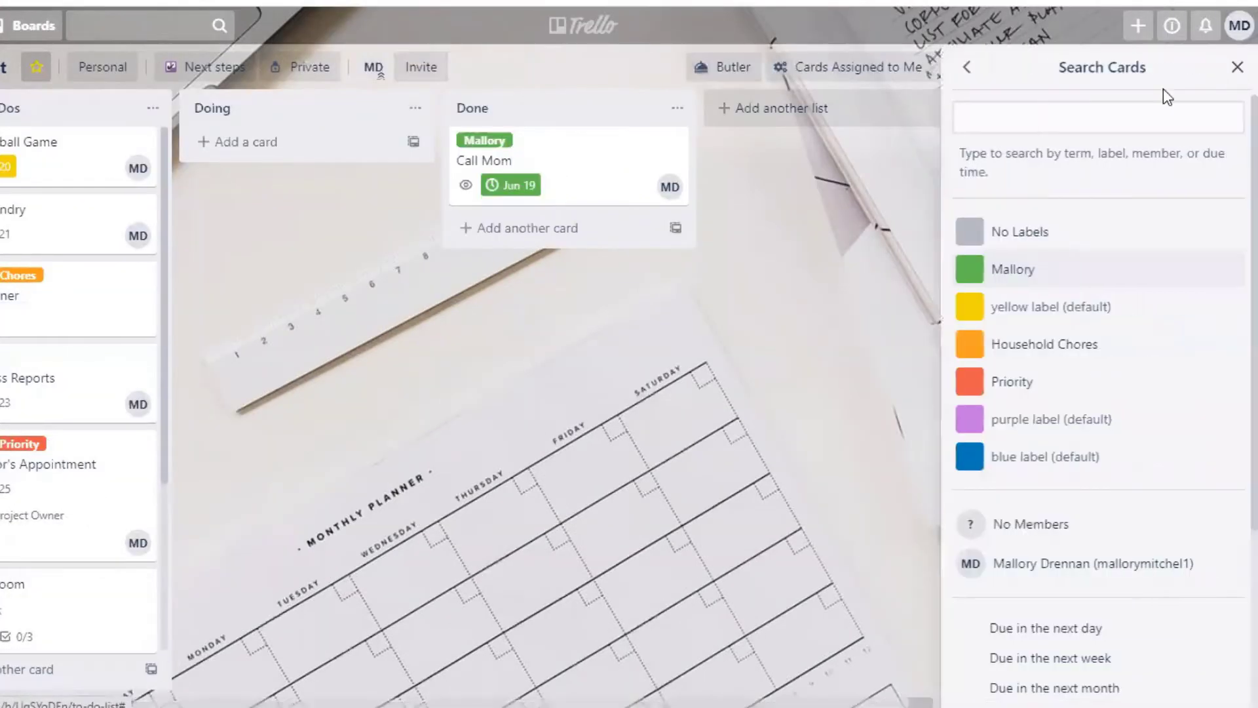
{"action": "left_click", "coordinate": [968, 70]}
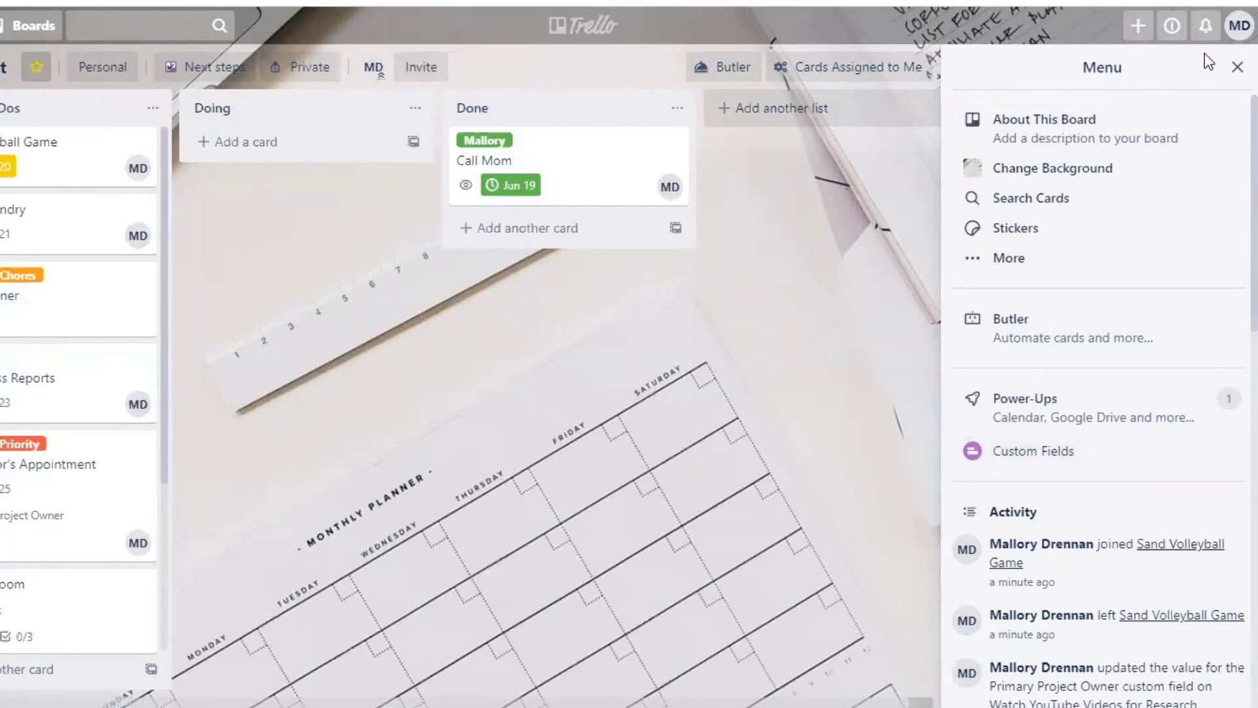
{"action": "left_click", "coordinate": [1235, 67]}
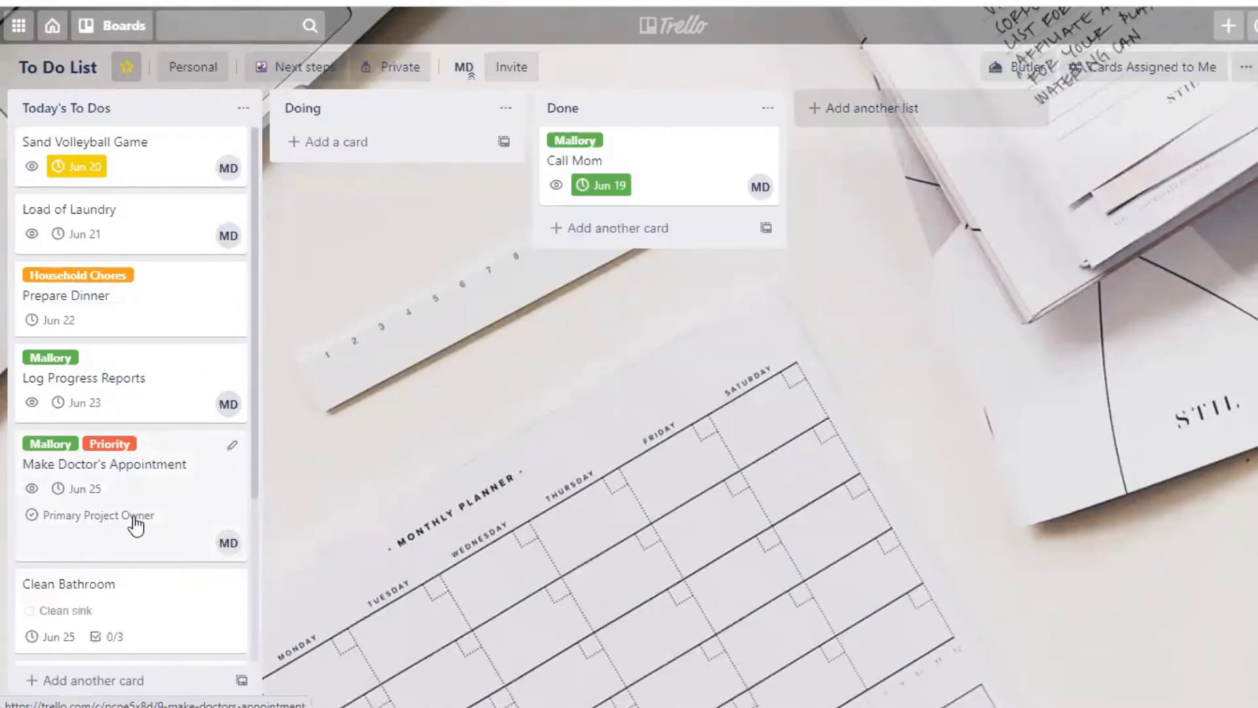
Step: View the Make Doctor's Appointment card's custom fields and the new field form, and close the card without creating a field
{"action": "left_click", "coordinate": [136, 524]}
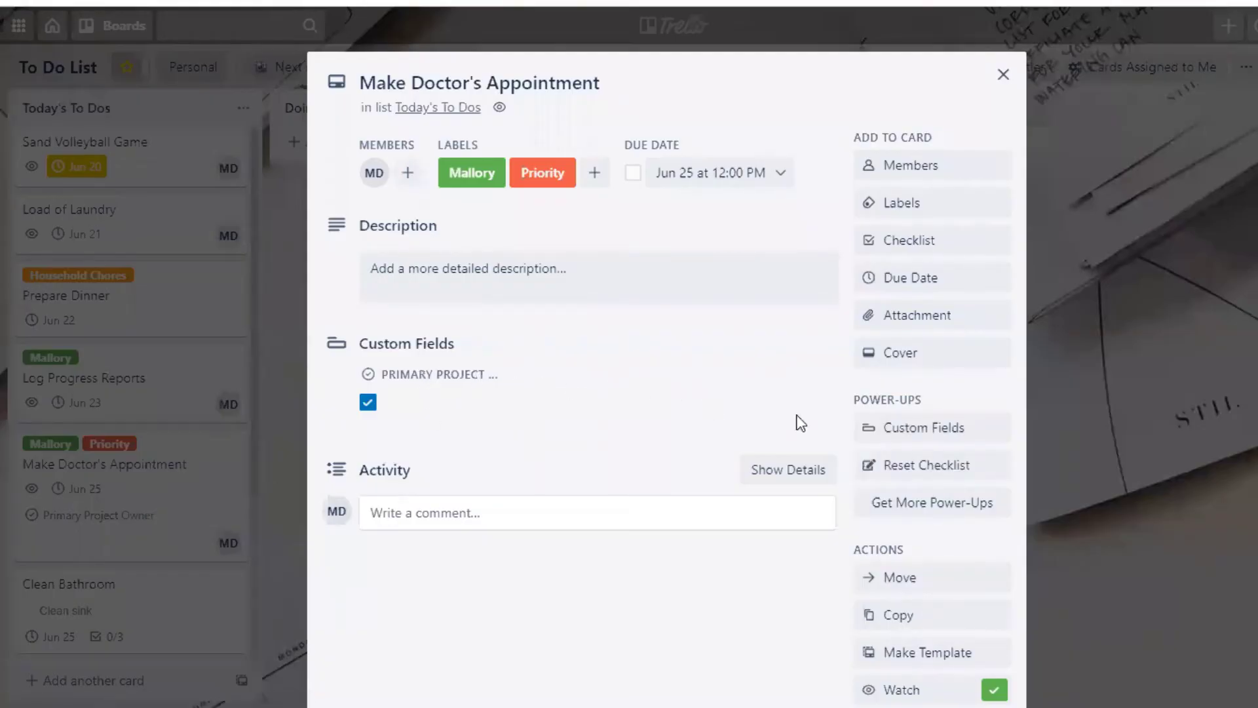
{"action": "left_click", "coordinate": [917, 433]}
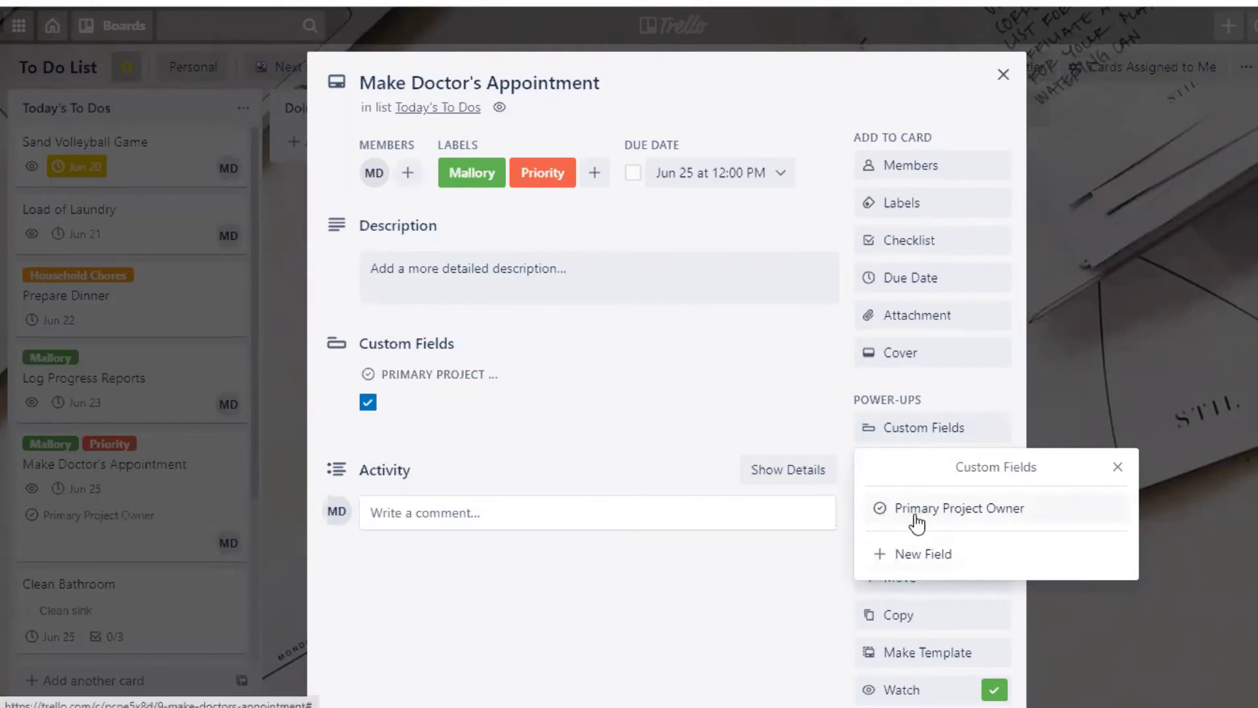
{"action": "left_click", "coordinate": [927, 555]}
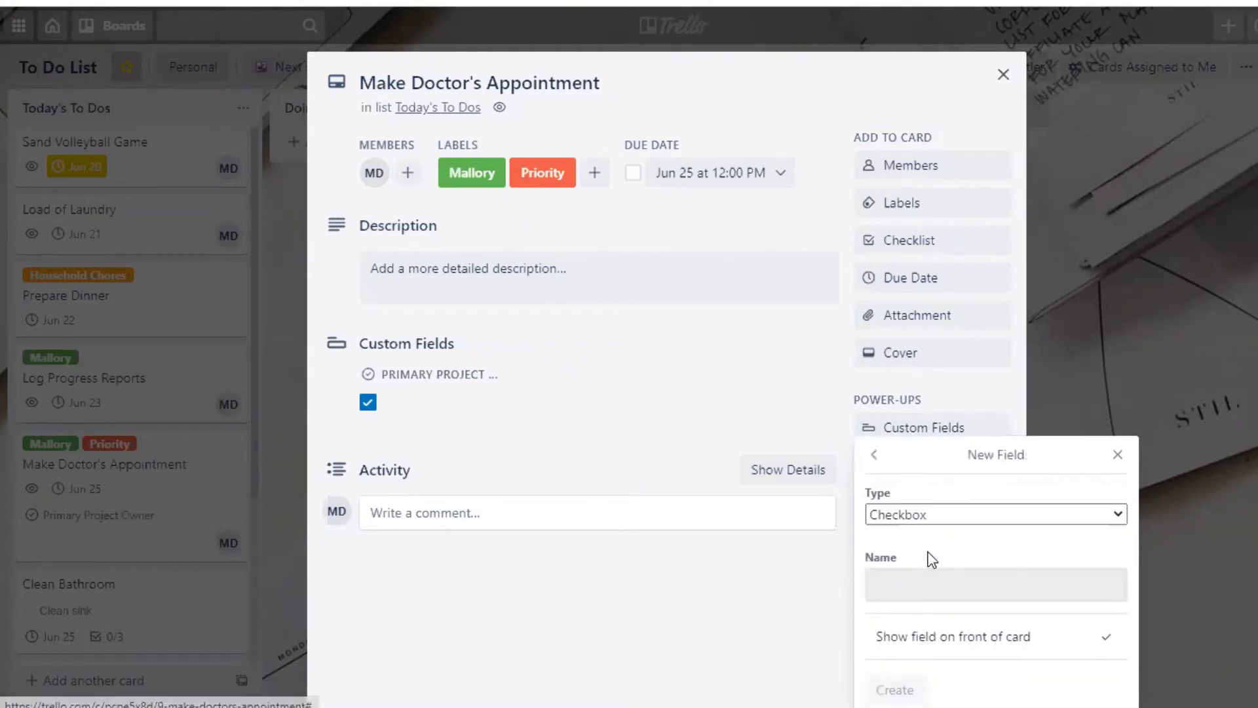
{"action": "left_click", "coordinate": [879, 458]}
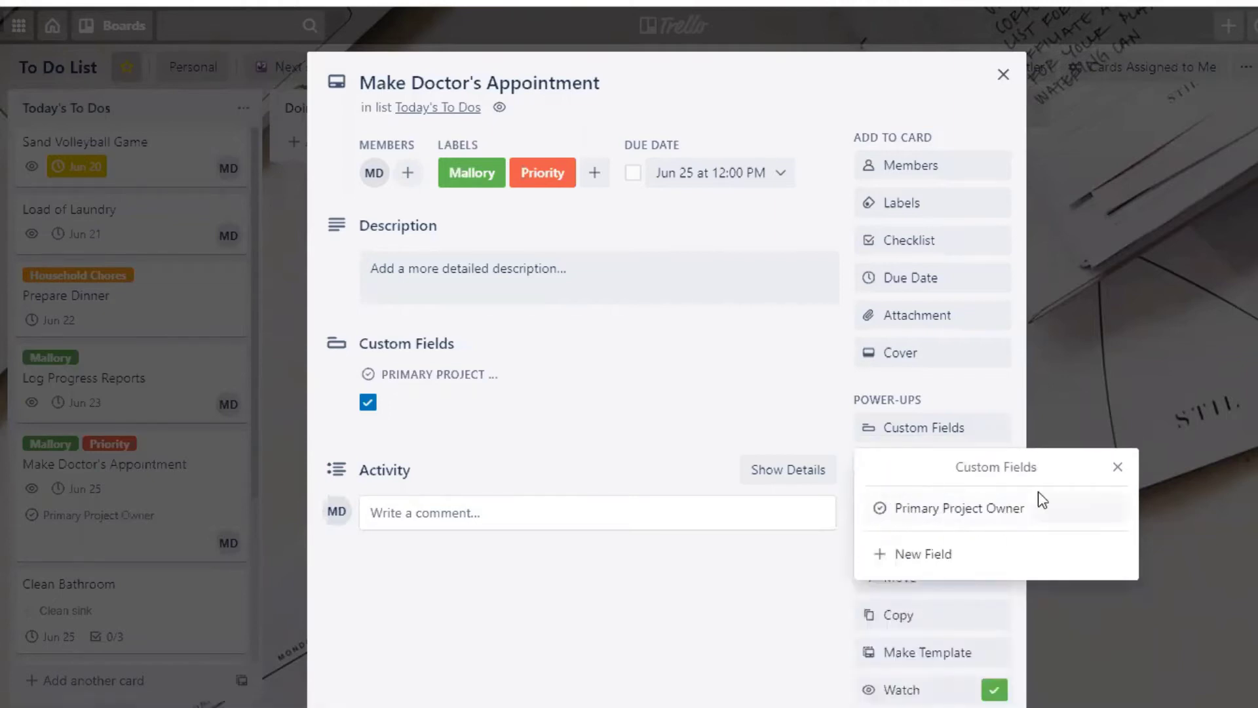
{"action": "left_click", "coordinate": [1119, 471]}
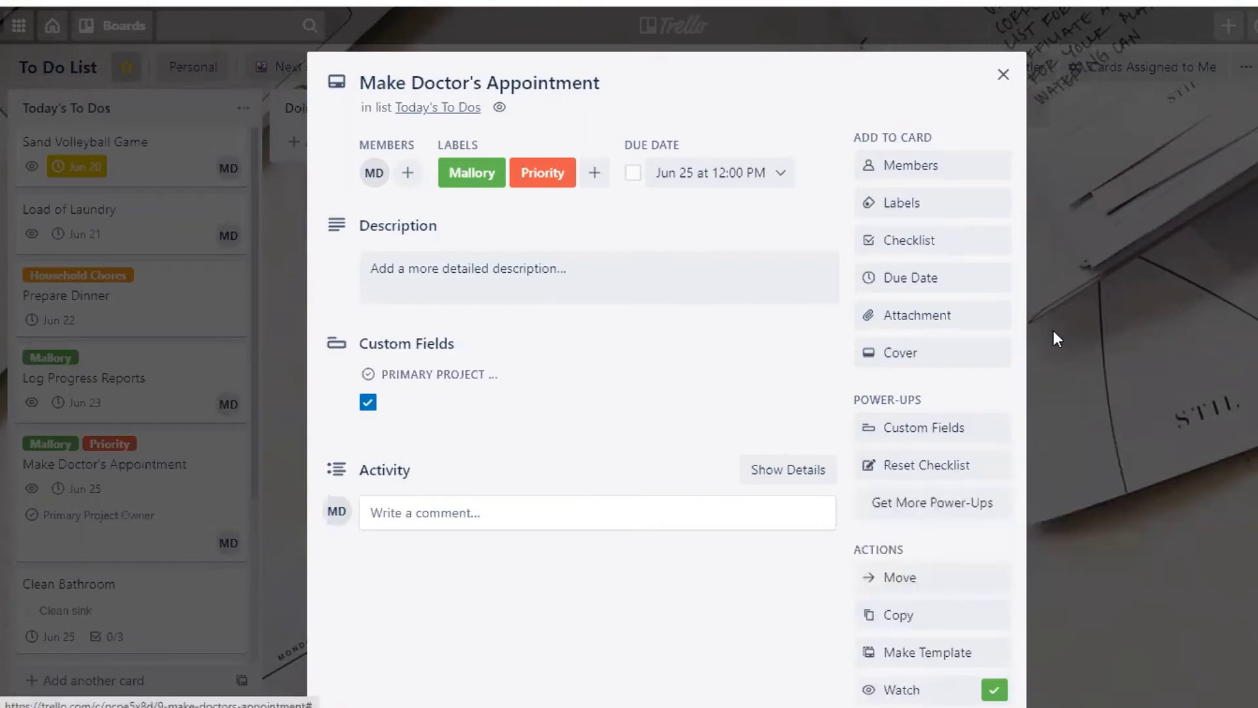
{"action": "left_click", "coordinate": [1003, 74]}
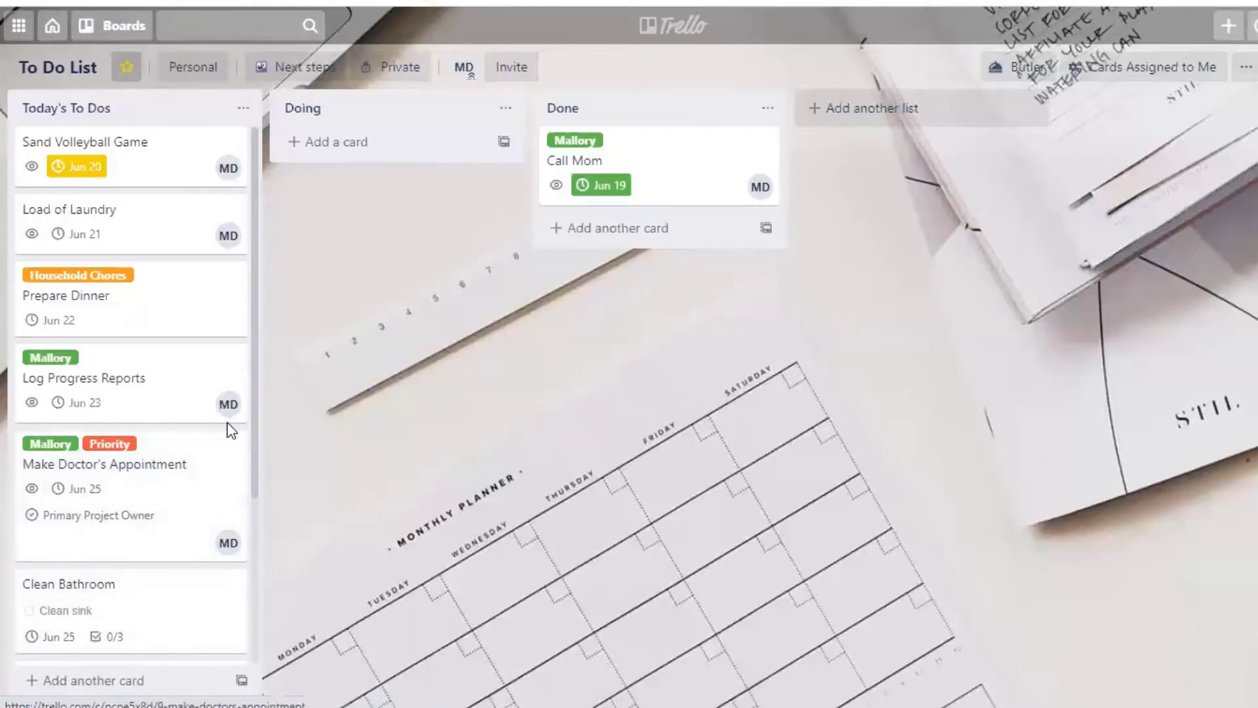
Step: Filter the board's cards by the search text "primary project owner", and clear the filter
{"action": "left_click_drag", "start_coordinate": [255, 354], "coordinate": [257, 494]}
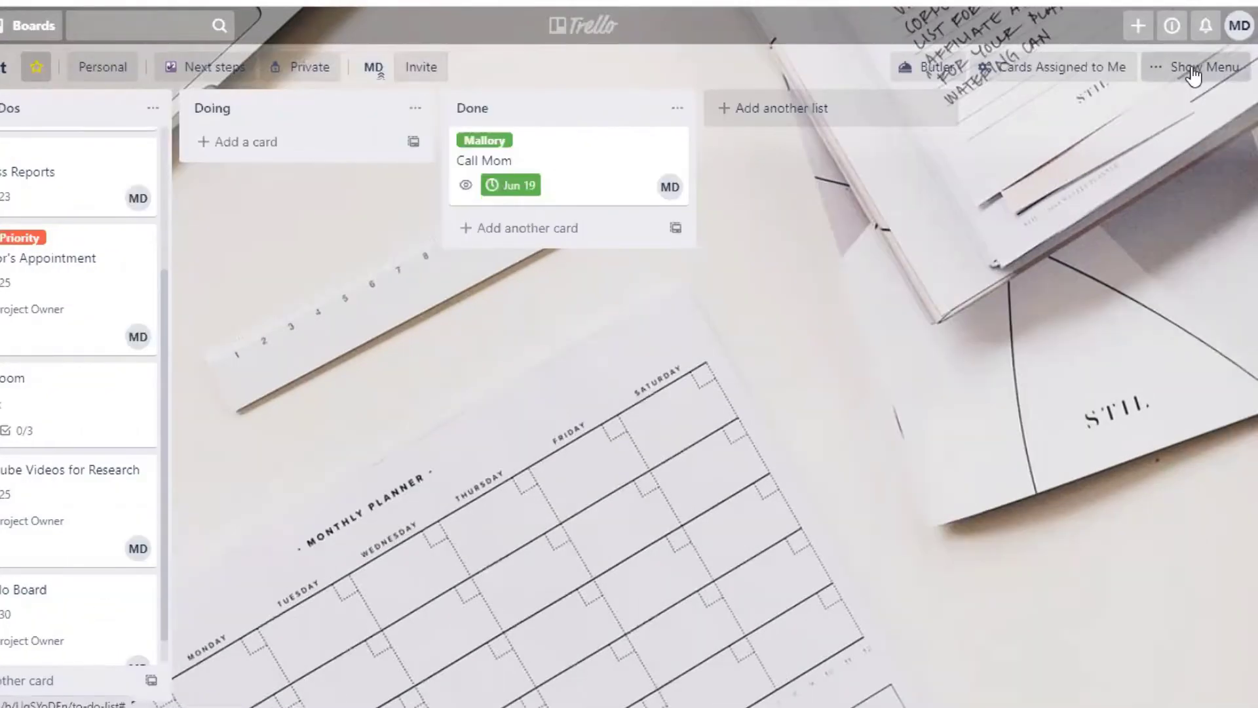
{"action": "left_click", "coordinate": [1192, 72]}
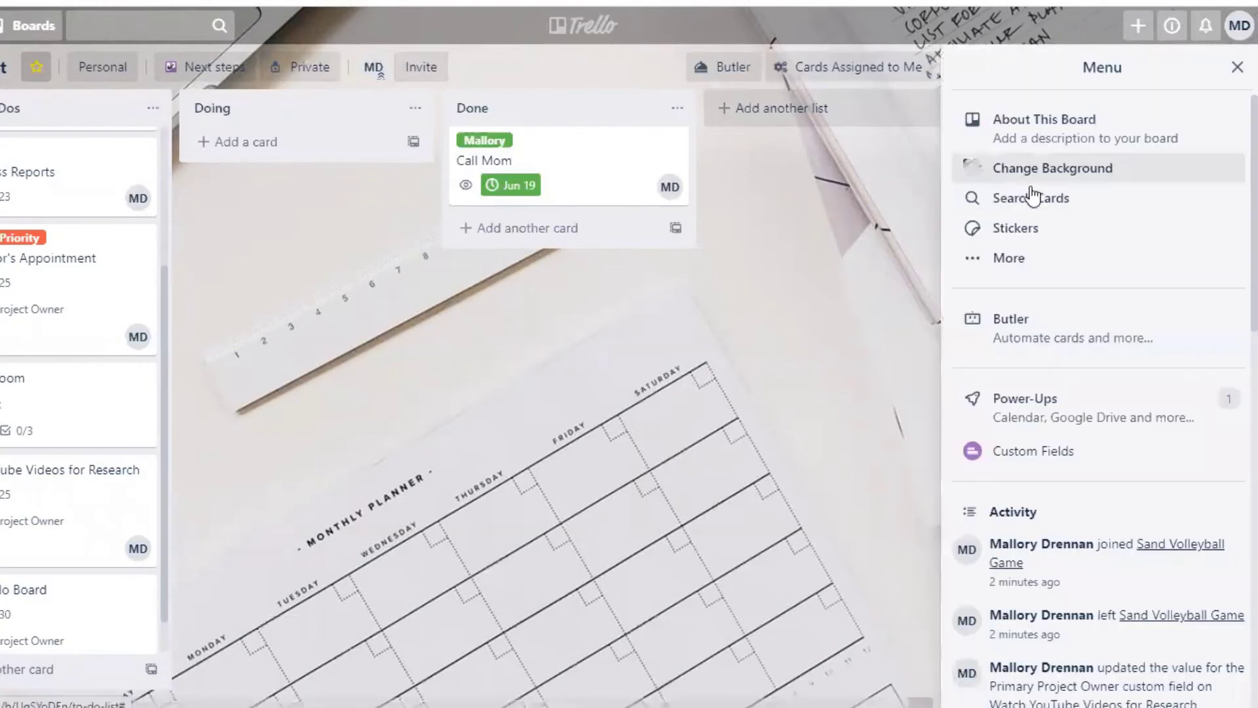
{"action": "left_click", "coordinate": [1078, 205]}
{"action": "type", "text": "primary projec"}
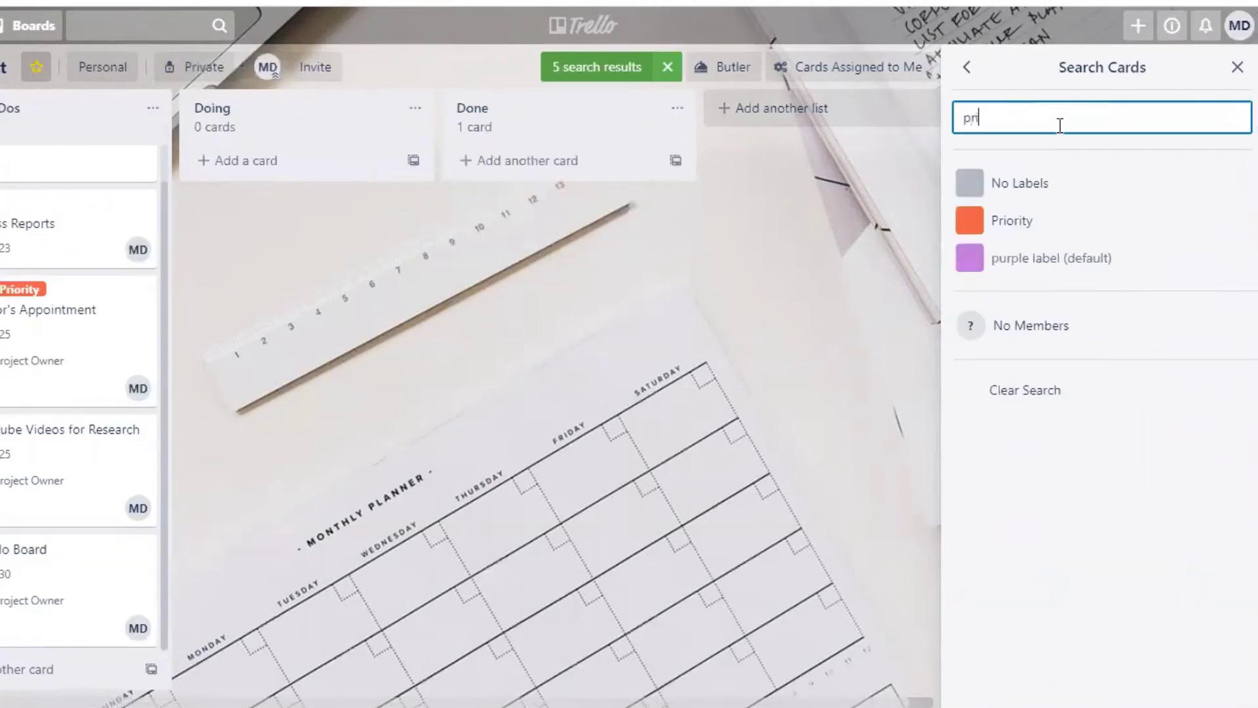
{"action": "type", "text": "t owner"}
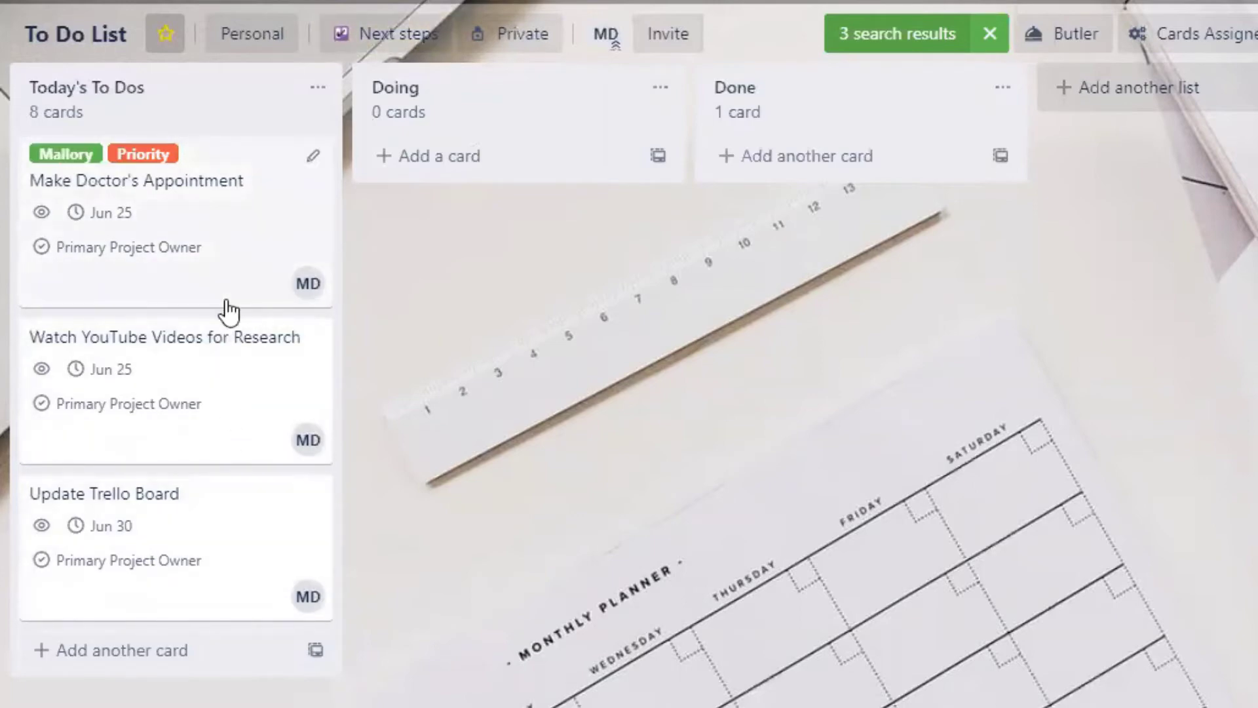
{"action": "left_click", "coordinate": [989, 34]}
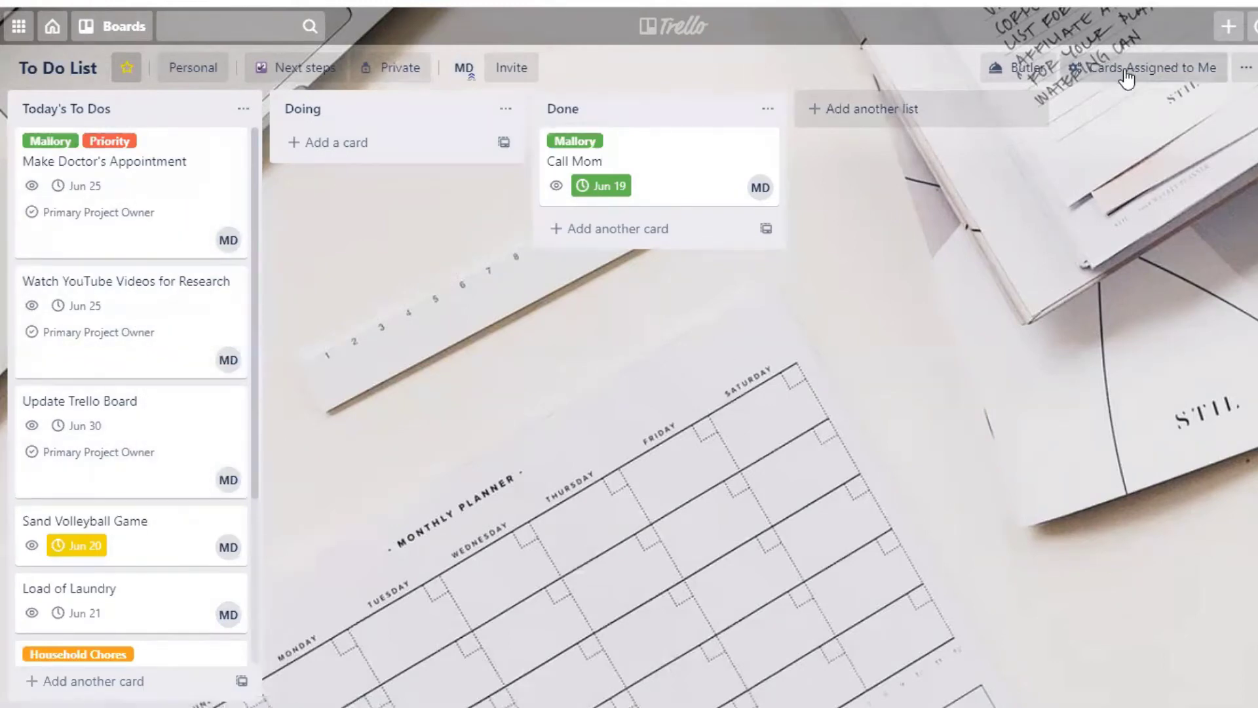
Step: Open the Cards Assigned to Me board button in Butler for editing and review its sort actions
{"action": "left_click", "coordinate": [1025, 71]}
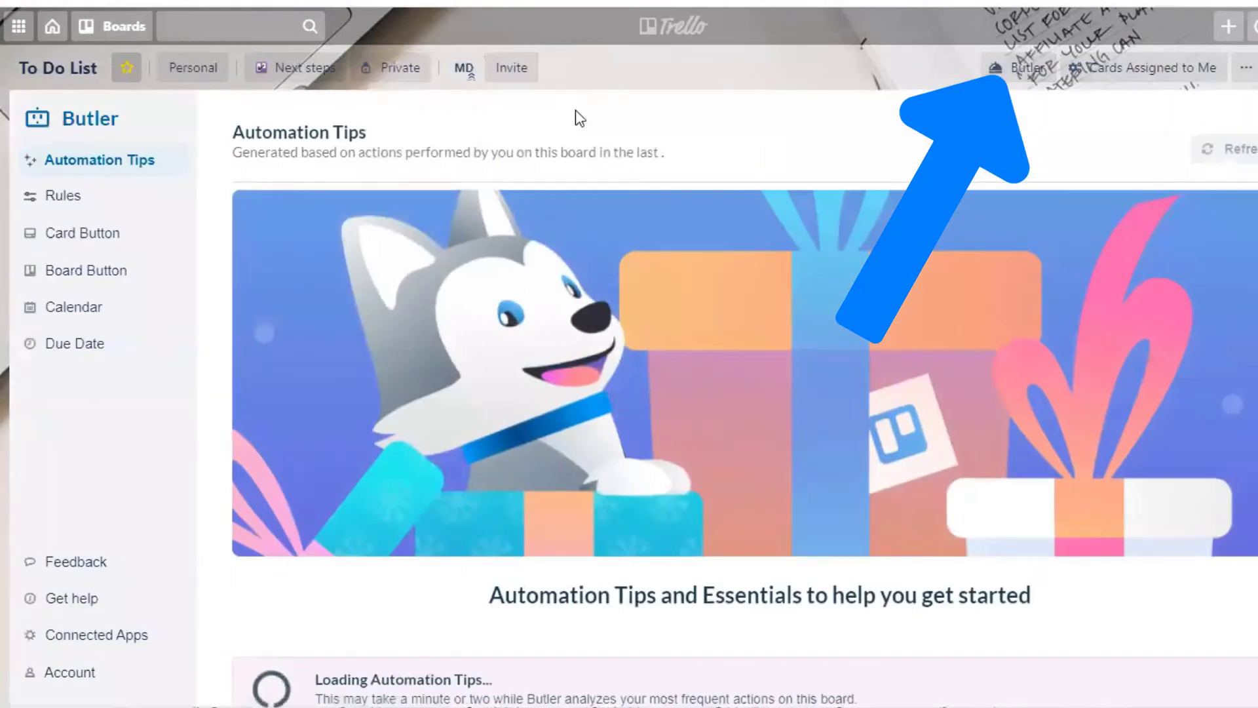
{"action": "left_click", "coordinate": [83, 271]}
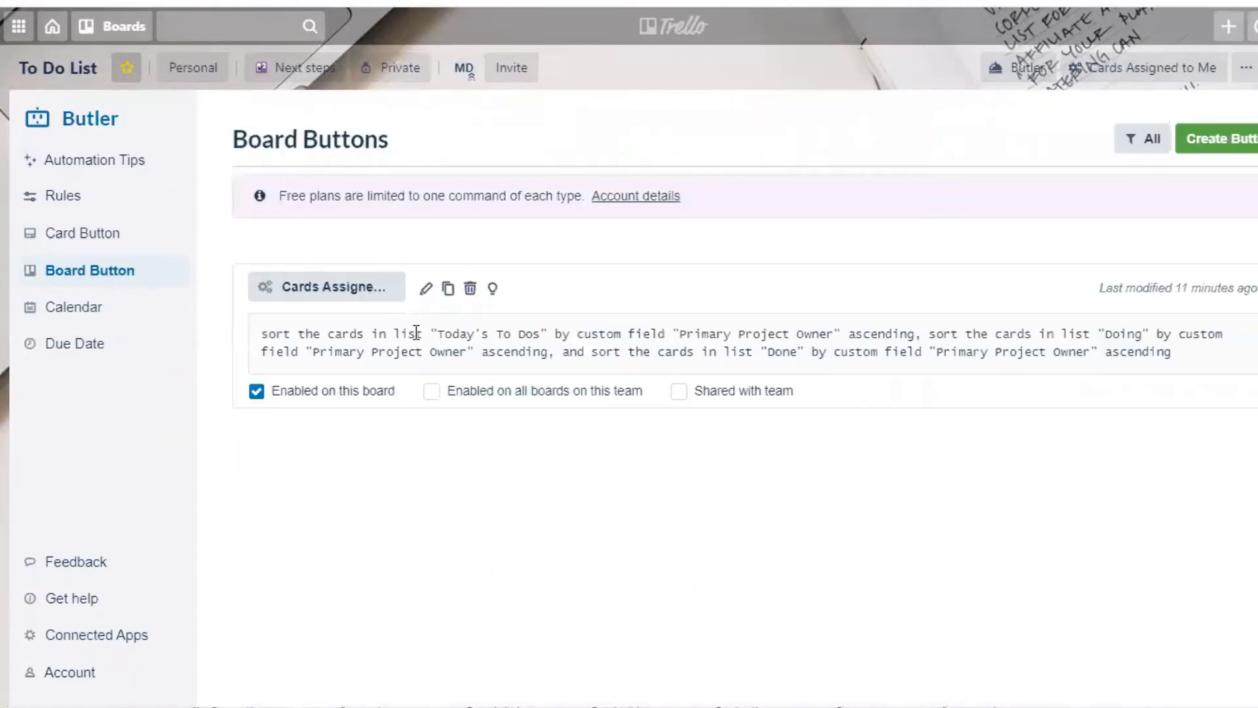
{"action": "left_click", "coordinate": [426, 289]}
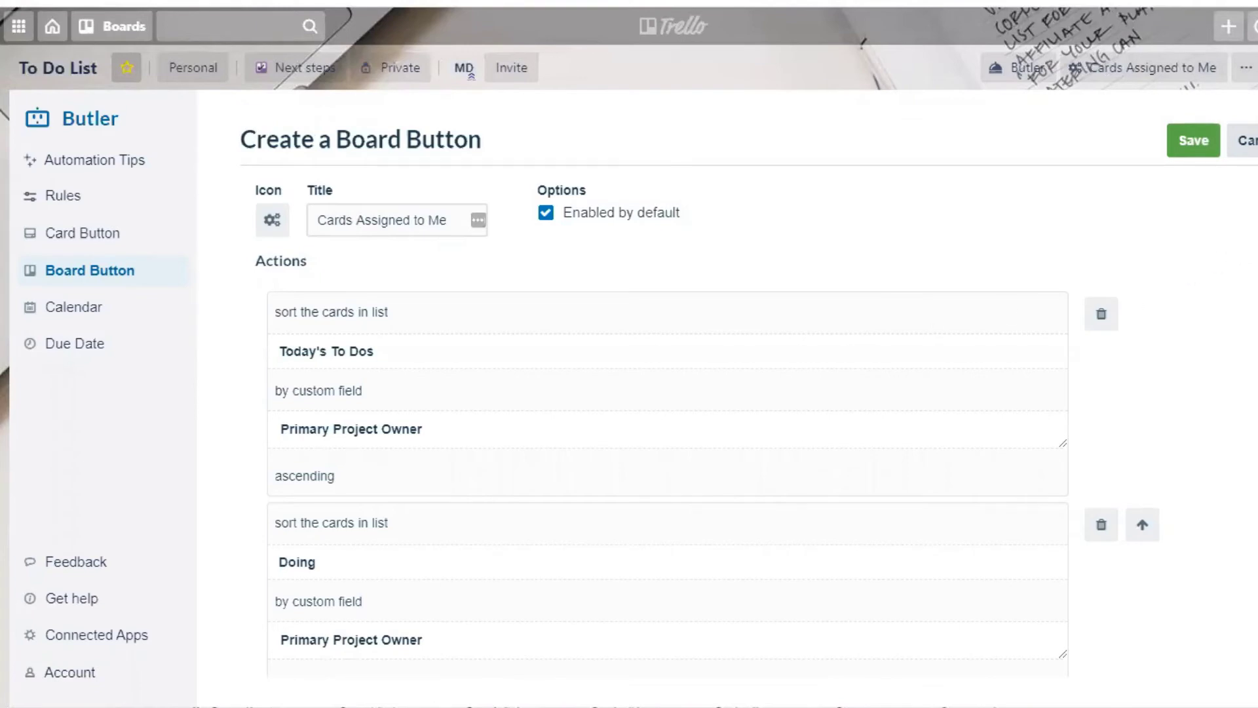
{"action": "scroll", "coordinate": [666, 419], "scroll_direction": "down", "scroll_amount": 8}
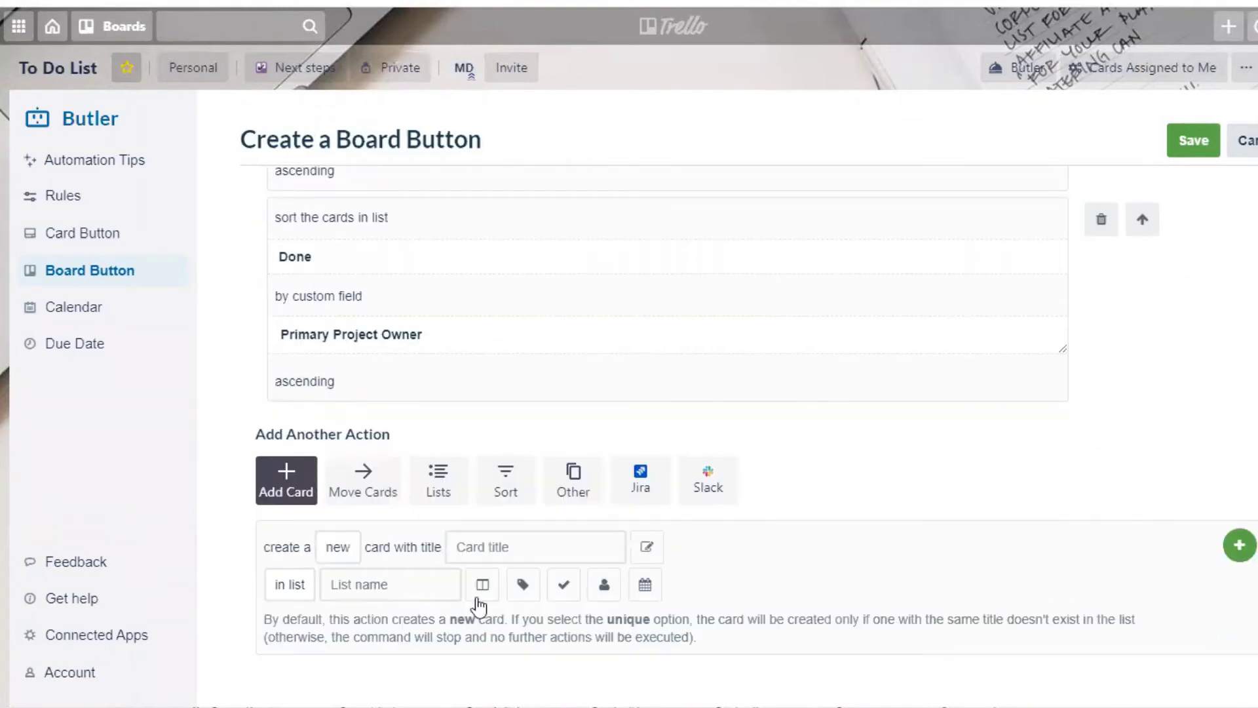
Step: Draft a sort action for the Today's To Dos list by the Primary Project Owner custom field
{"action": "left_click", "coordinate": [506, 480]}
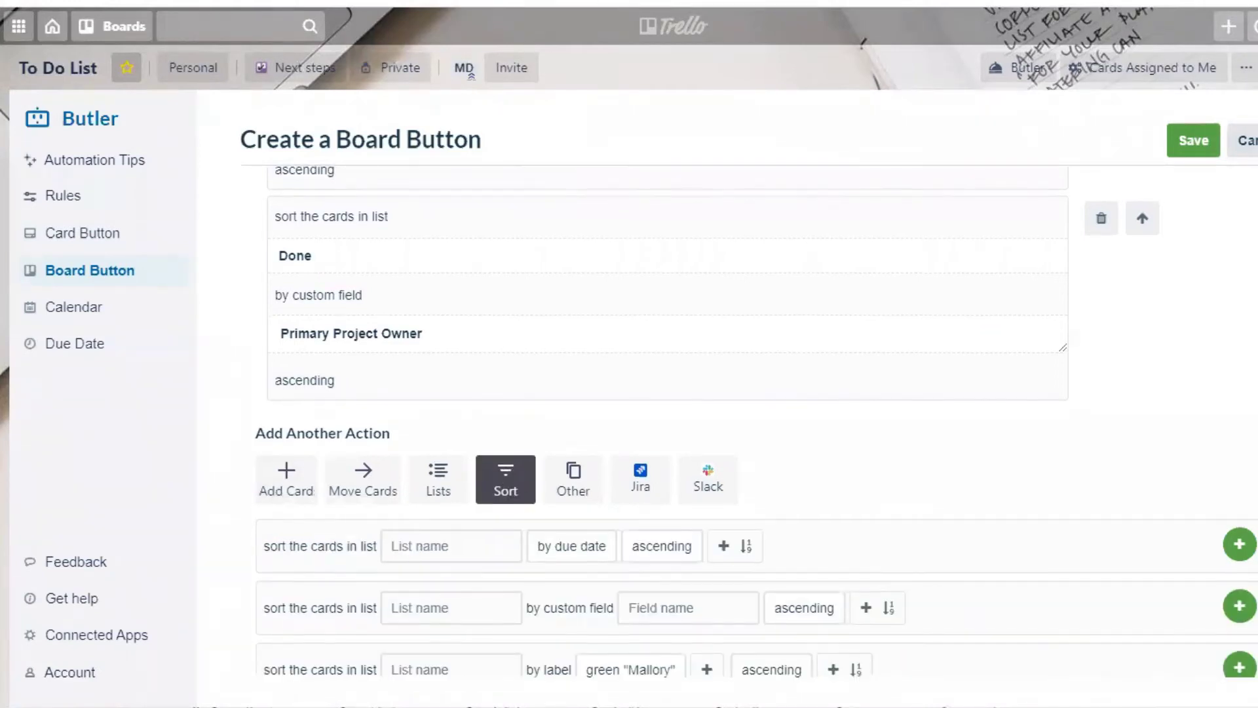
{"action": "scroll", "coordinate": [667, 420], "scroll_direction": "down", "scroll_amount": 2}
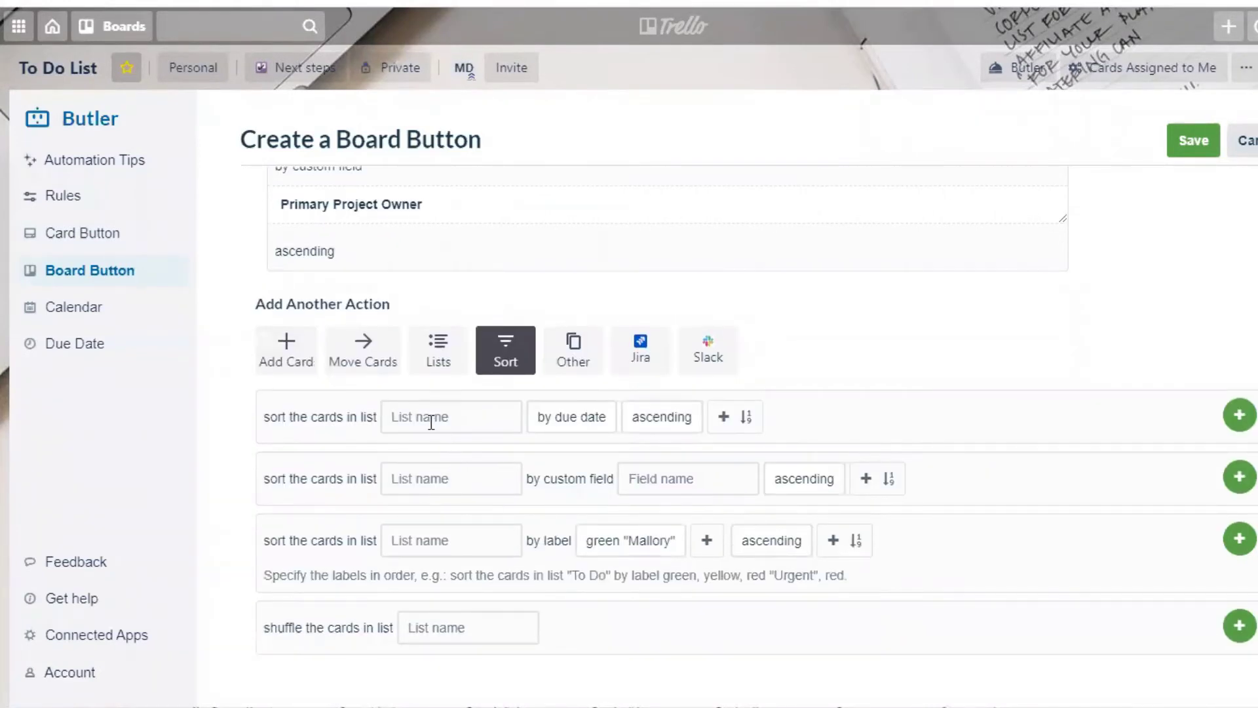
{"action": "left_click", "coordinate": [461, 479]}
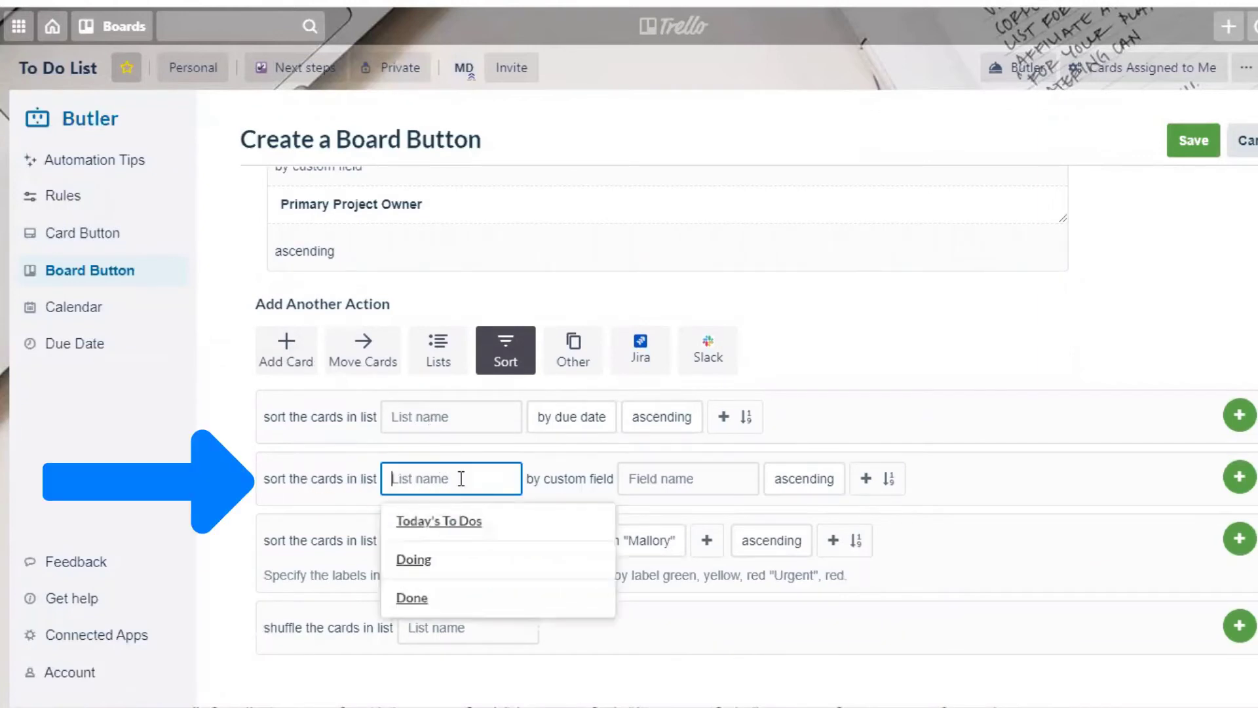
{"action": "left_click", "coordinate": [464, 521]}
{"action": "left_click", "coordinate": [665, 486]}
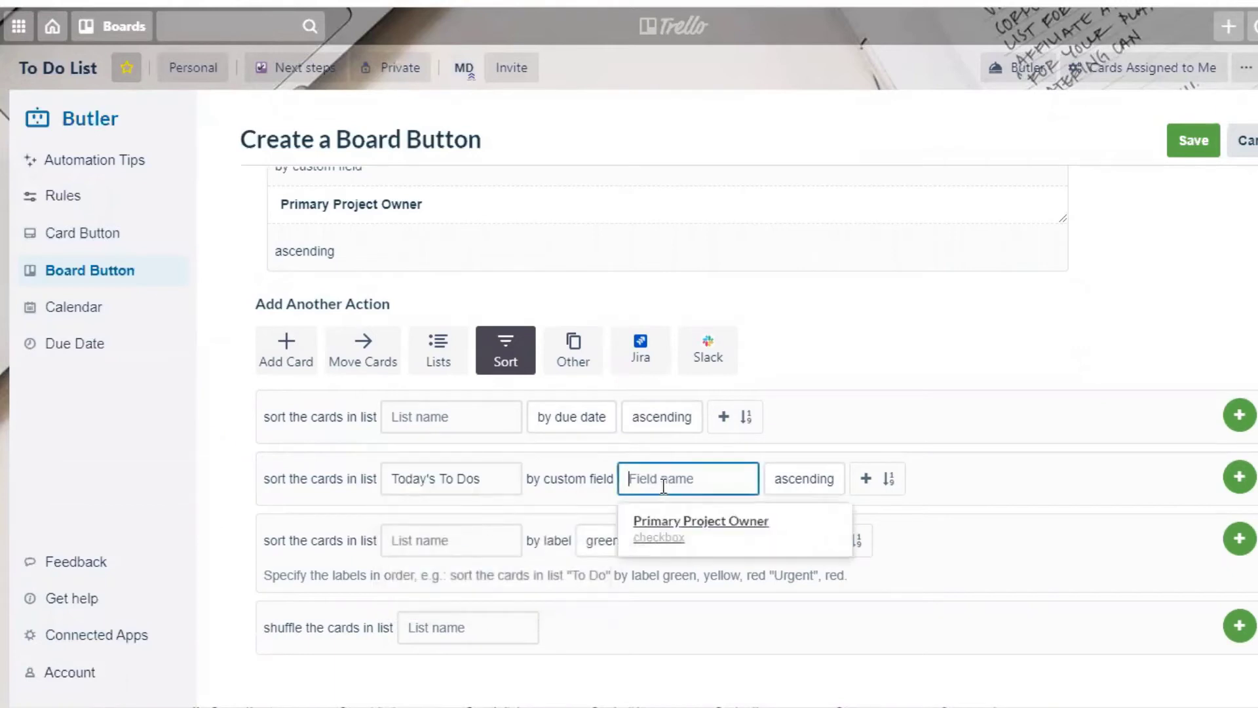
{"action": "left_click", "coordinate": [682, 525]}
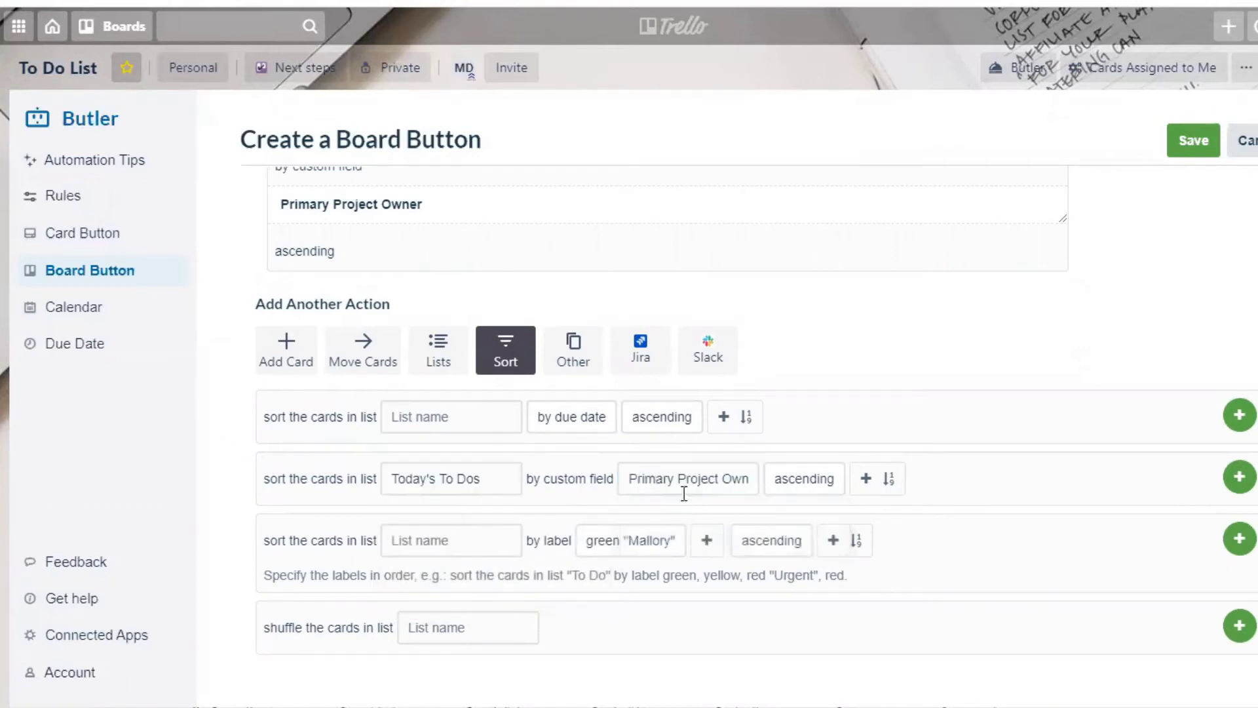
Step: View the drafted action's sort direction choices and its additional sort criteria, and close them
{"action": "left_click", "coordinate": [842, 486]}
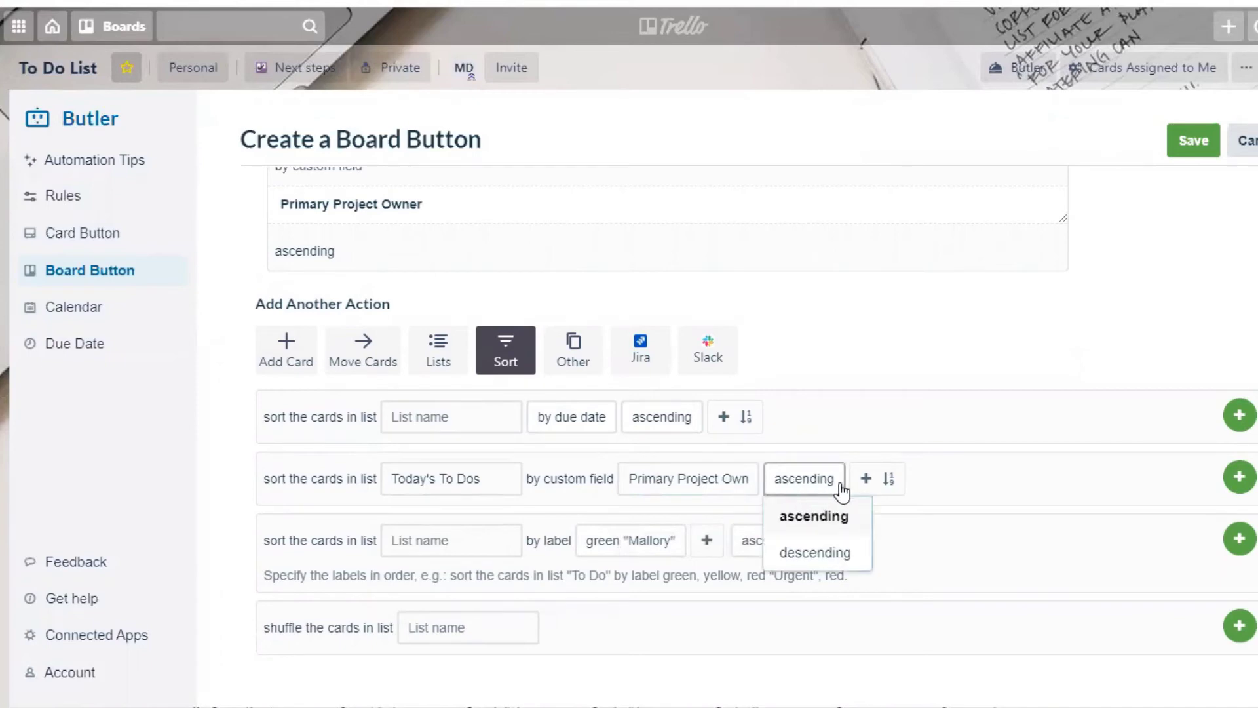
{"action": "left_click", "coordinate": [886, 481]}
{"action": "left_click", "coordinate": [883, 483]}
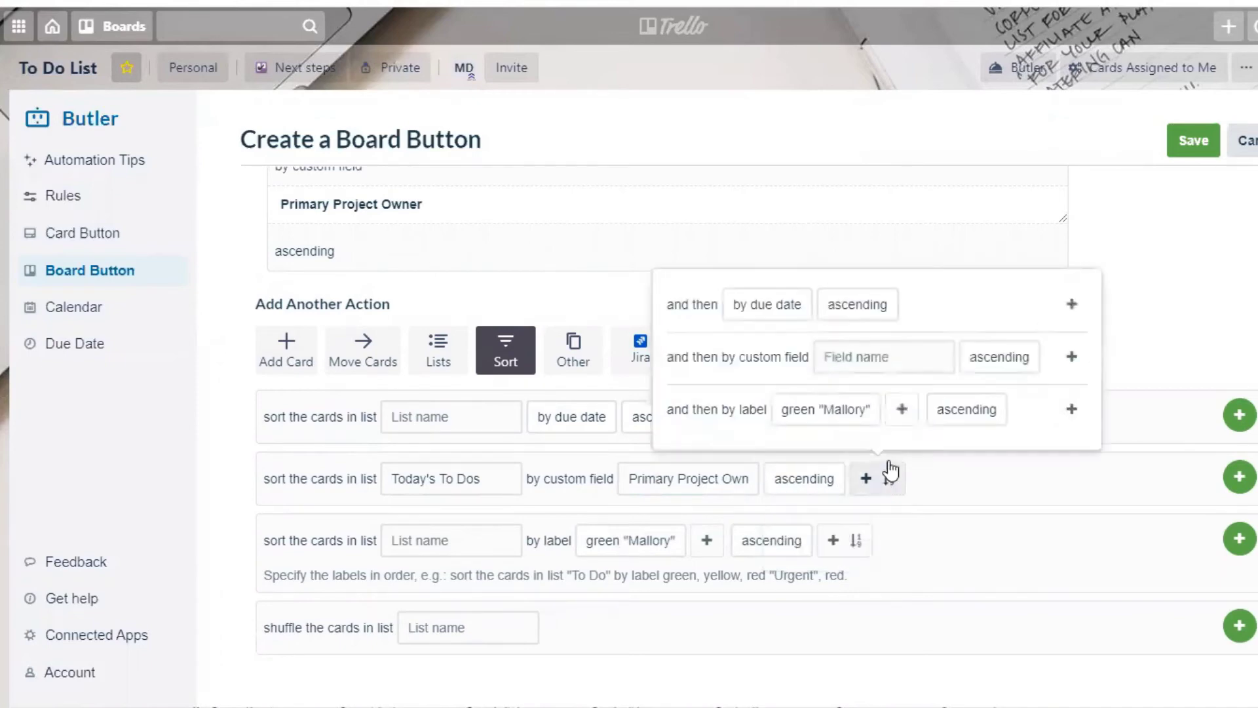
{"action": "left_click", "coordinate": [753, 307]}
{"action": "left_click", "coordinate": [885, 311]}
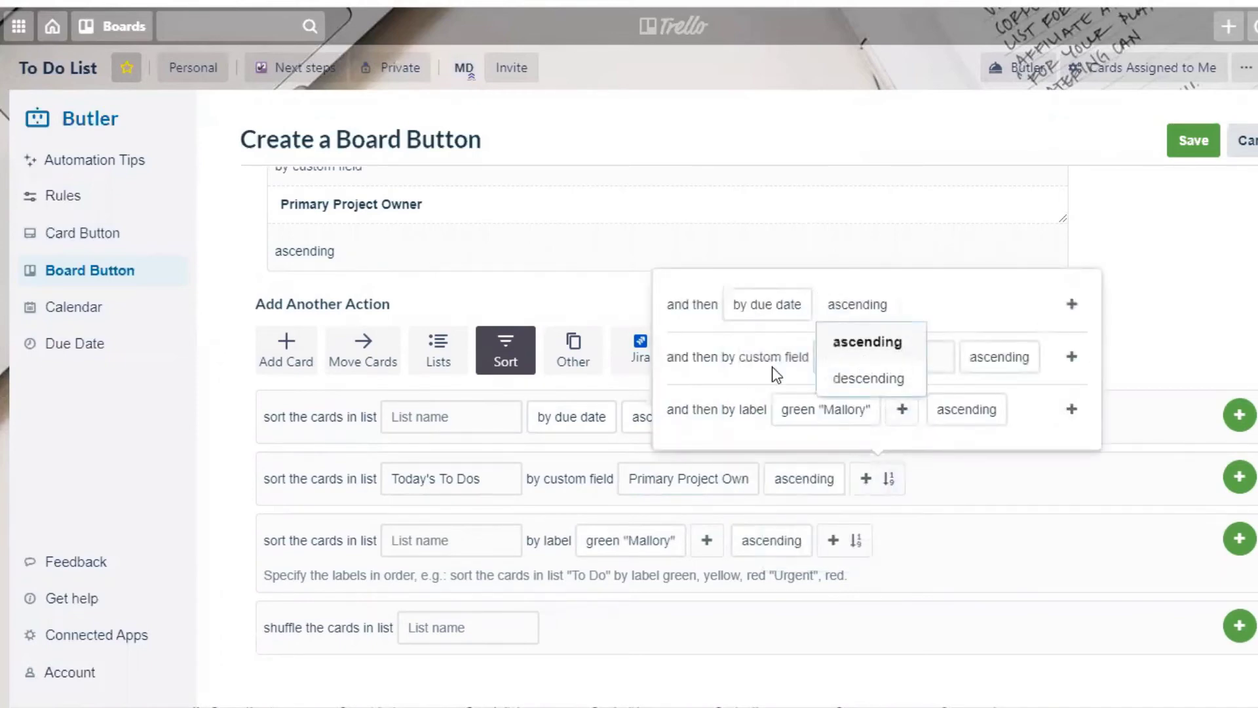
{"action": "left_click", "coordinate": [988, 510]}
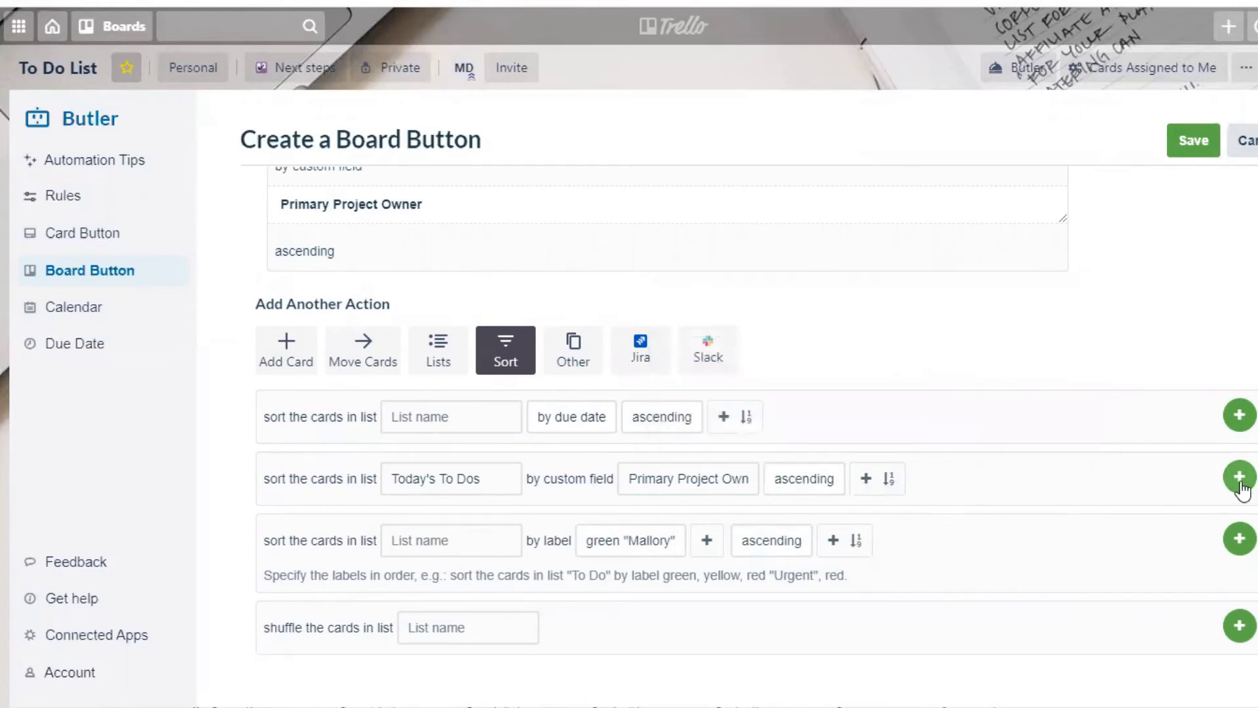
Step: Switch the drafted sort action's list to Doing and to Done, and leave Butler without adding the action
{"action": "left_click", "coordinate": [444, 478]}
{"action": "left_click", "coordinate": [435, 571]}
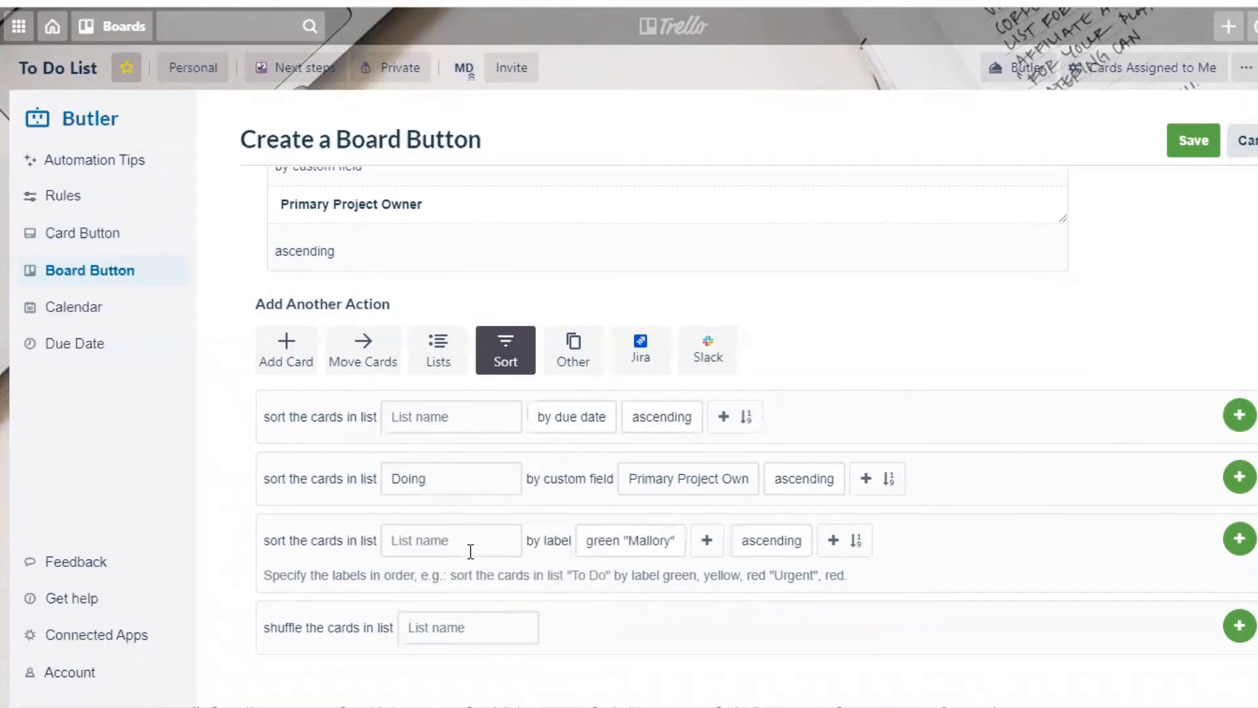
{"action": "left_click", "coordinate": [459, 481]}
{"action": "left_click", "coordinate": [442, 594]}
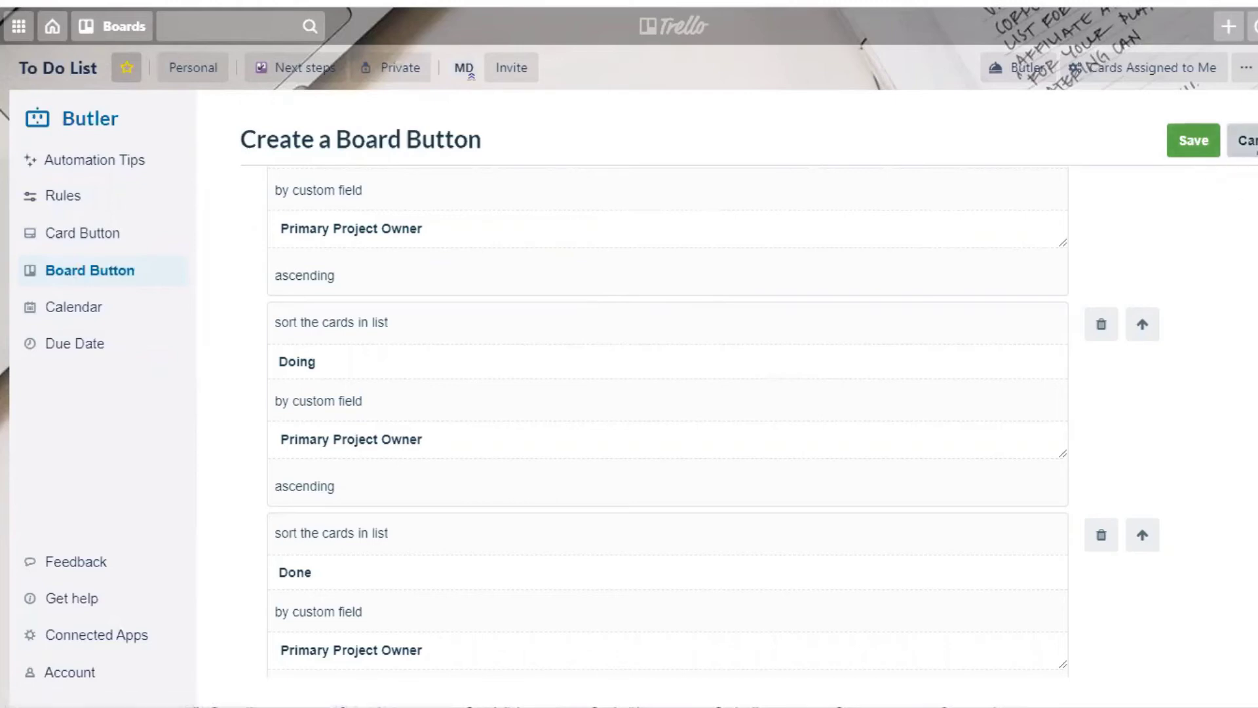
{"action": "left_click", "coordinate": [1208, 85]}
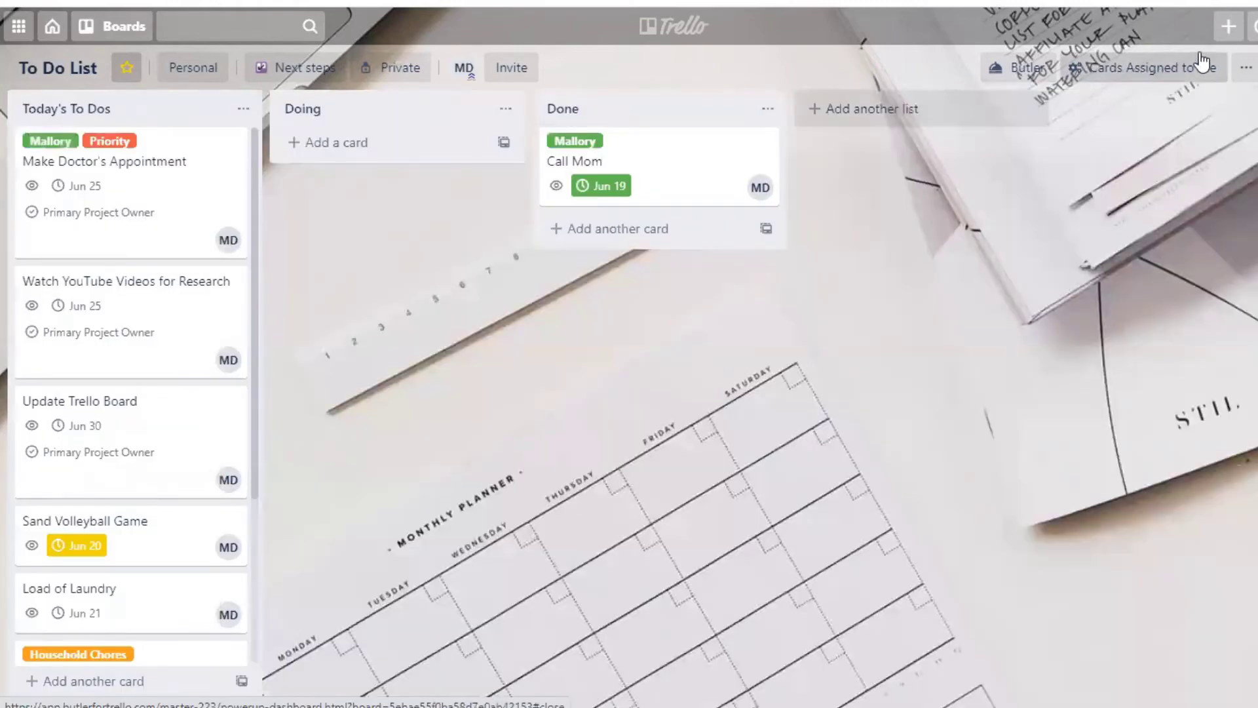
Step: Run the Cards Assigned to Me board button and look through the sorted Today's To Dos list
{"action": "left_click", "coordinate": [1204, 64]}
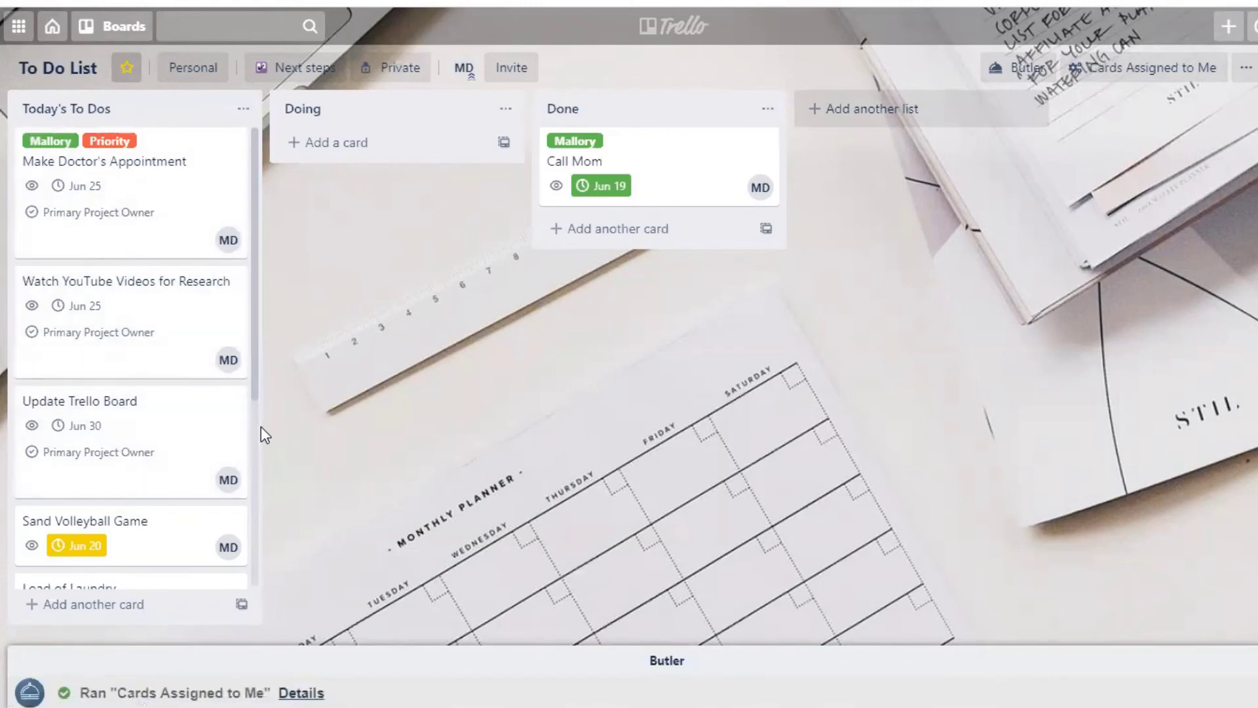
{"action": "scroll", "coordinate": [257, 435], "scroll_direction": "down", "scroll_amount": 5}
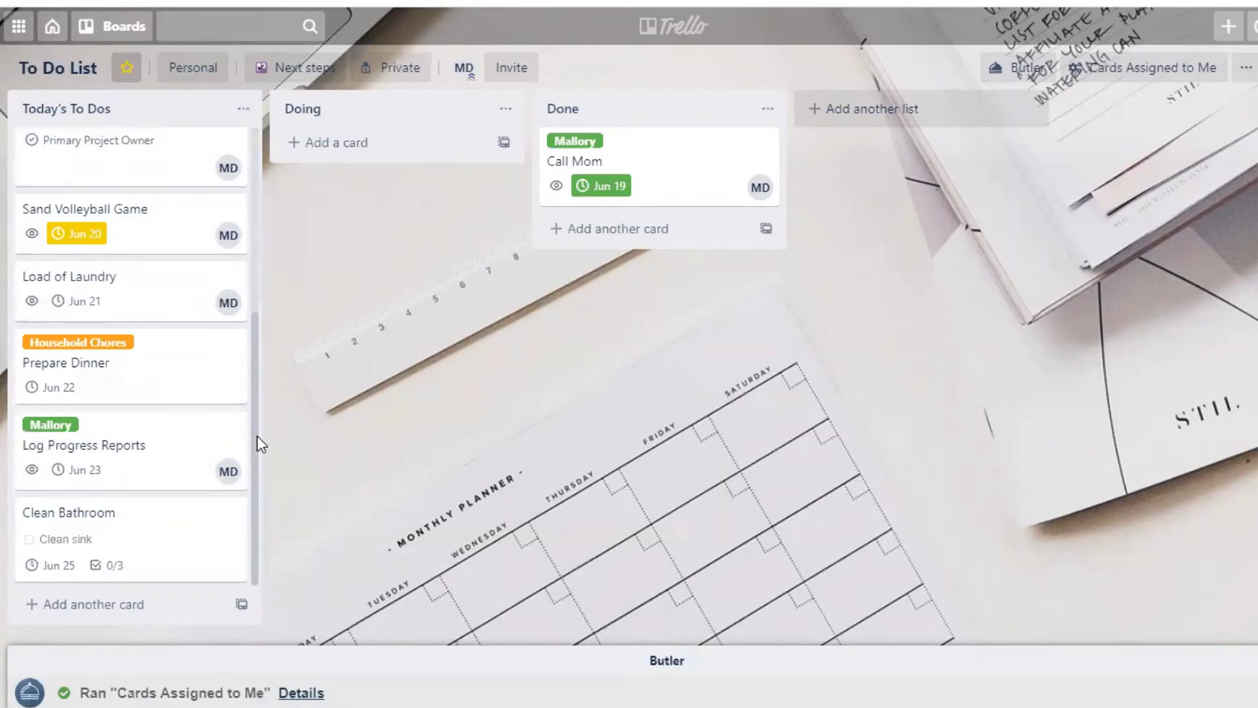
{"action": "scroll", "coordinate": [253, 142], "scroll_direction": "up", "scroll_amount": 5}
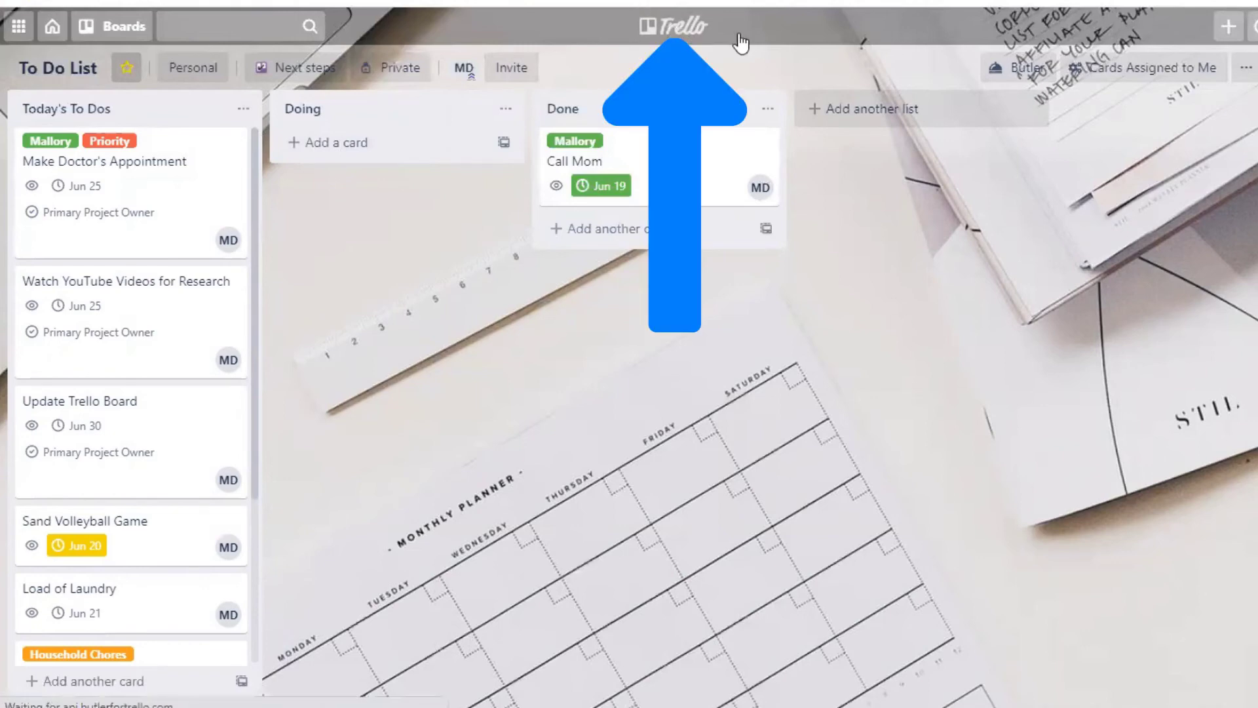
Step: Leave the board for the Trello boards overview and open the account's Cards page
{"action": "left_click", "coordinate": [670, 27]}
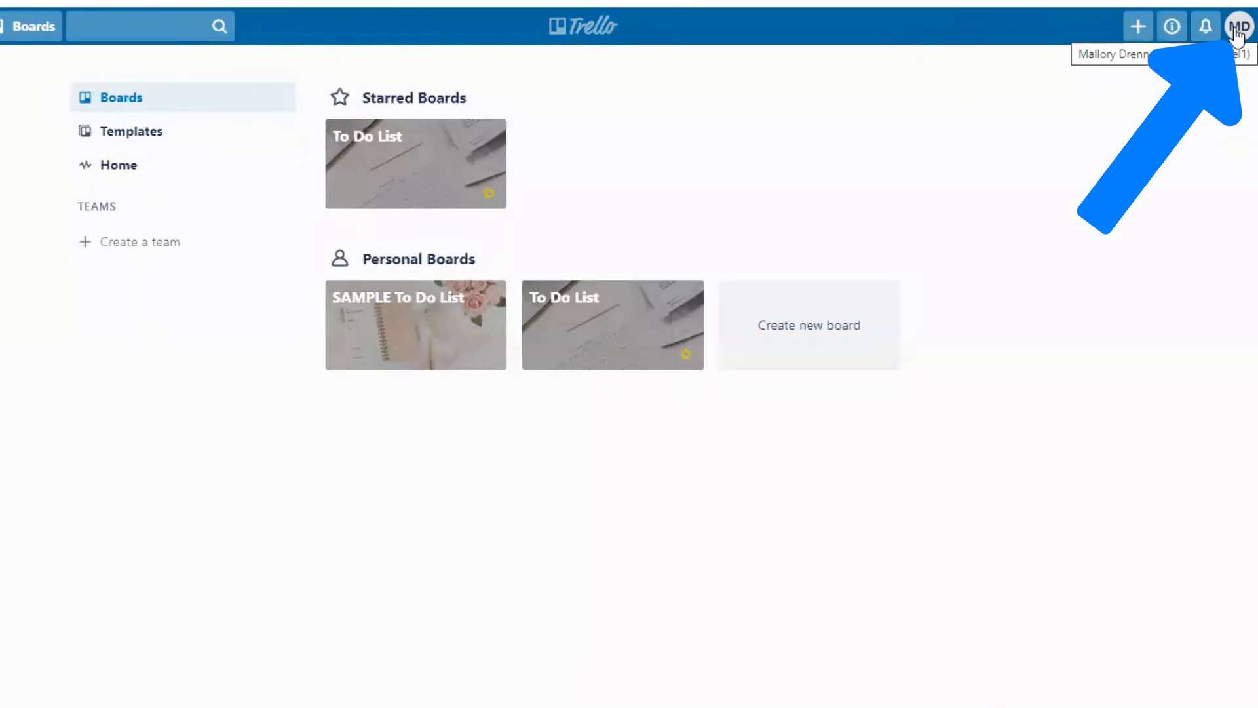
{"action": "left_click", "coordinate": [1236, 31]}
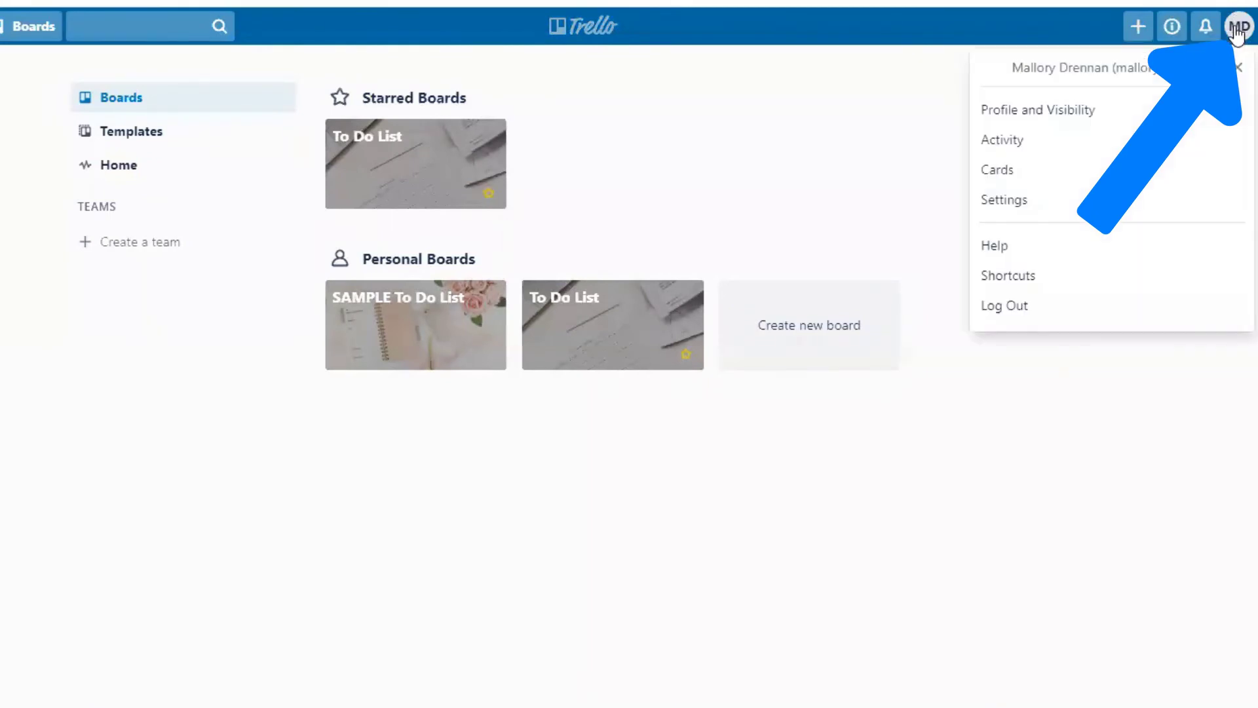
{"action": "left_click", "coordinate": [1014, 171]}
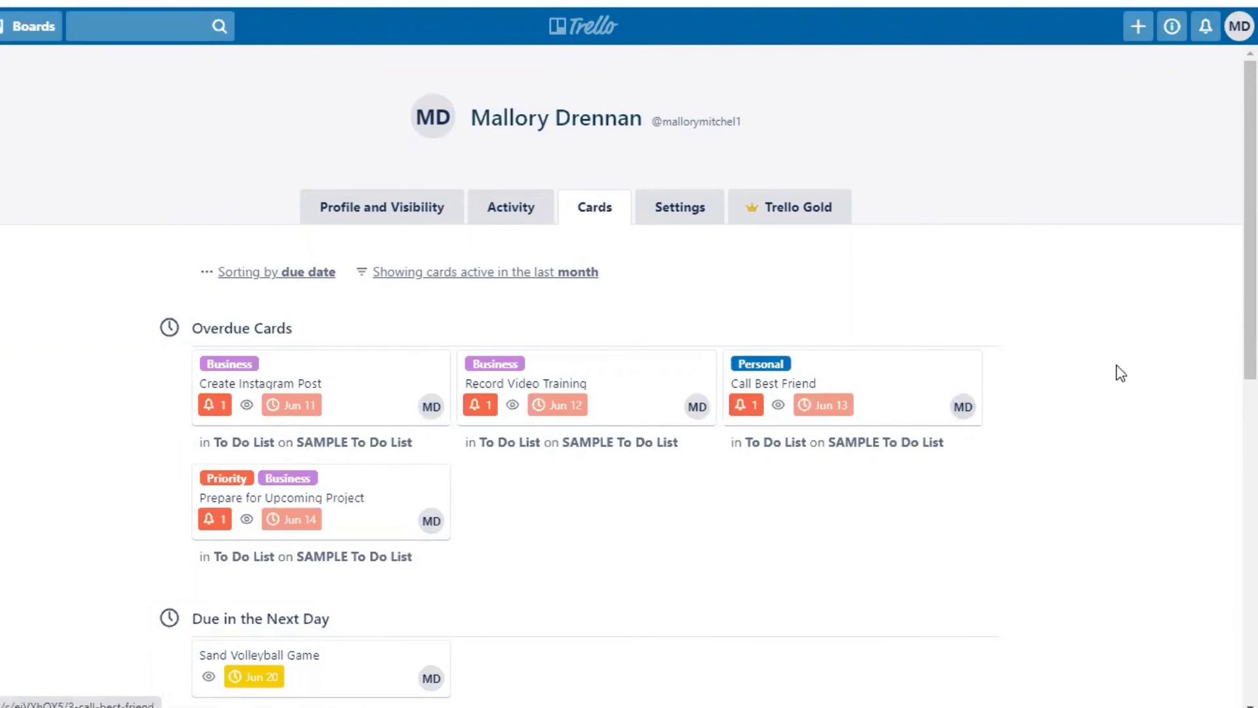
Step: Look through the account's assigned cards across all boards, from Overdue Cards to Due Date Met
{"action": "scroll", "coordinate": [1232, 302], "scroll_direction": "down", "scroll_amount": 7}
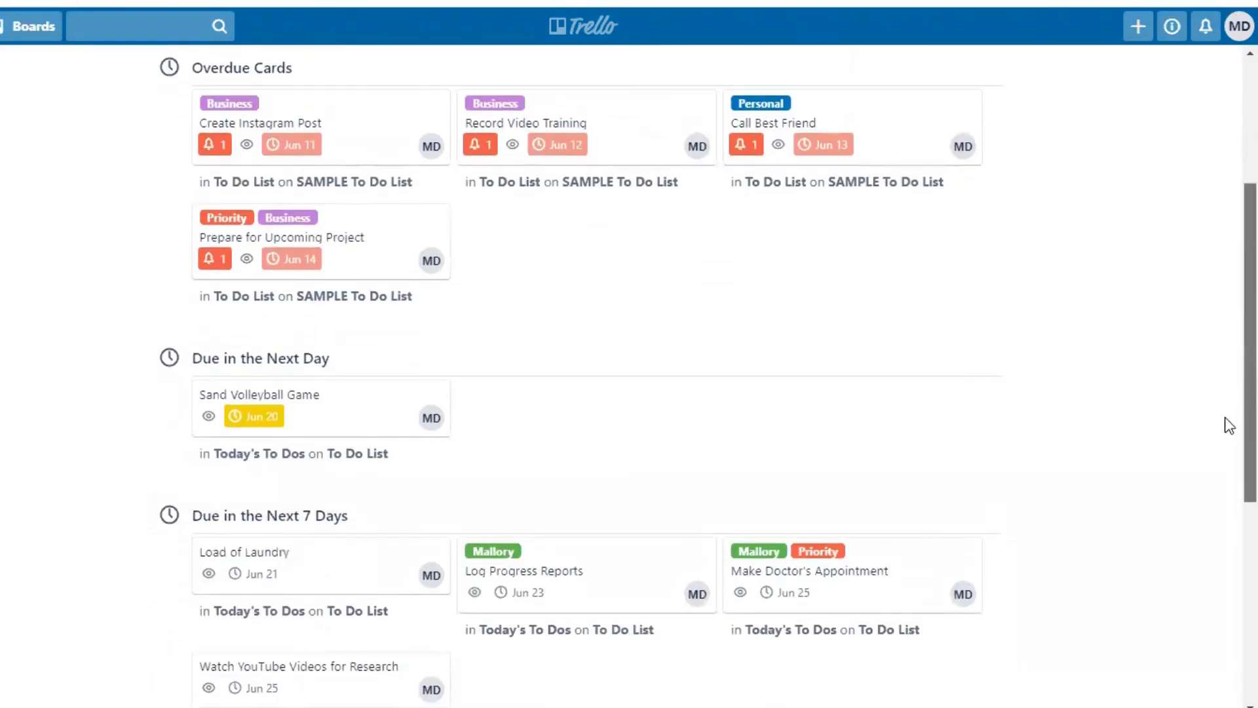
{"action": "scroll", "coordinate": [1189, 583], "scroll_direction": "down", "scroll_amount": 2}
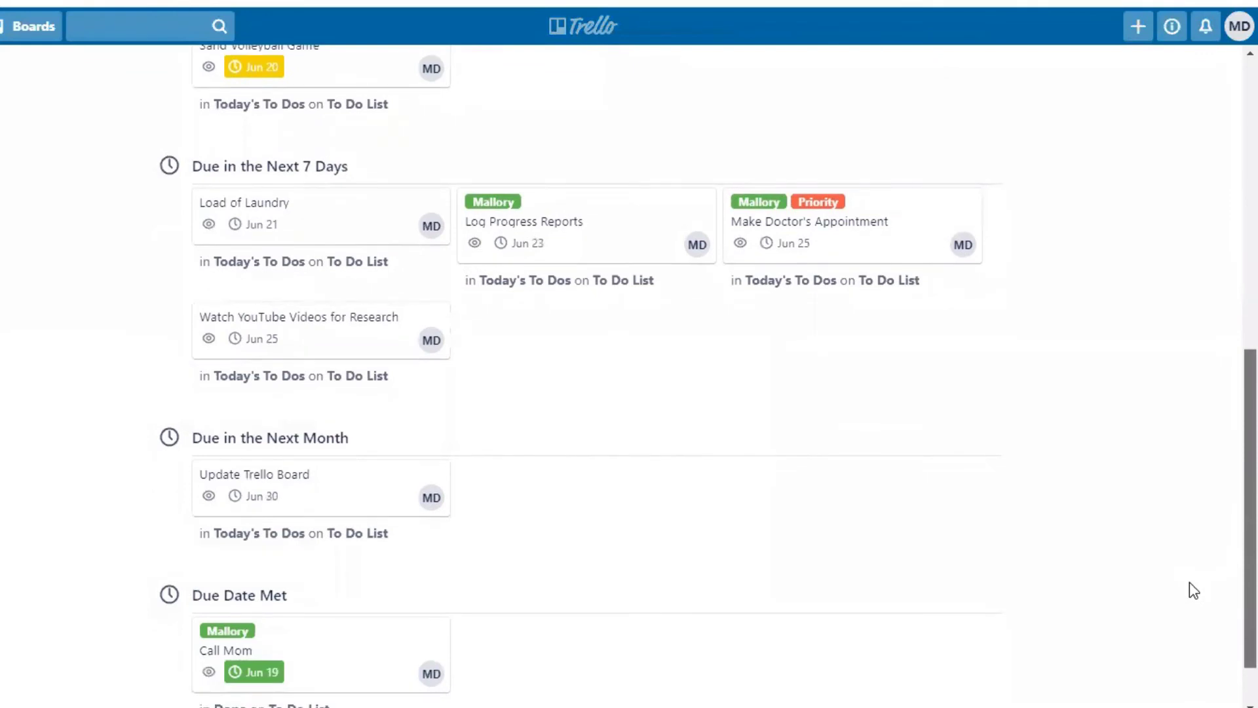
{"action": "scroll", "coordinate": [1179, 681], "scroll_direction": "down", "scroll_amount": 1}
{"action": "scroll", "coordinate": [1193, 579], "scroll_direction": "up", "scroll_amount": 2}
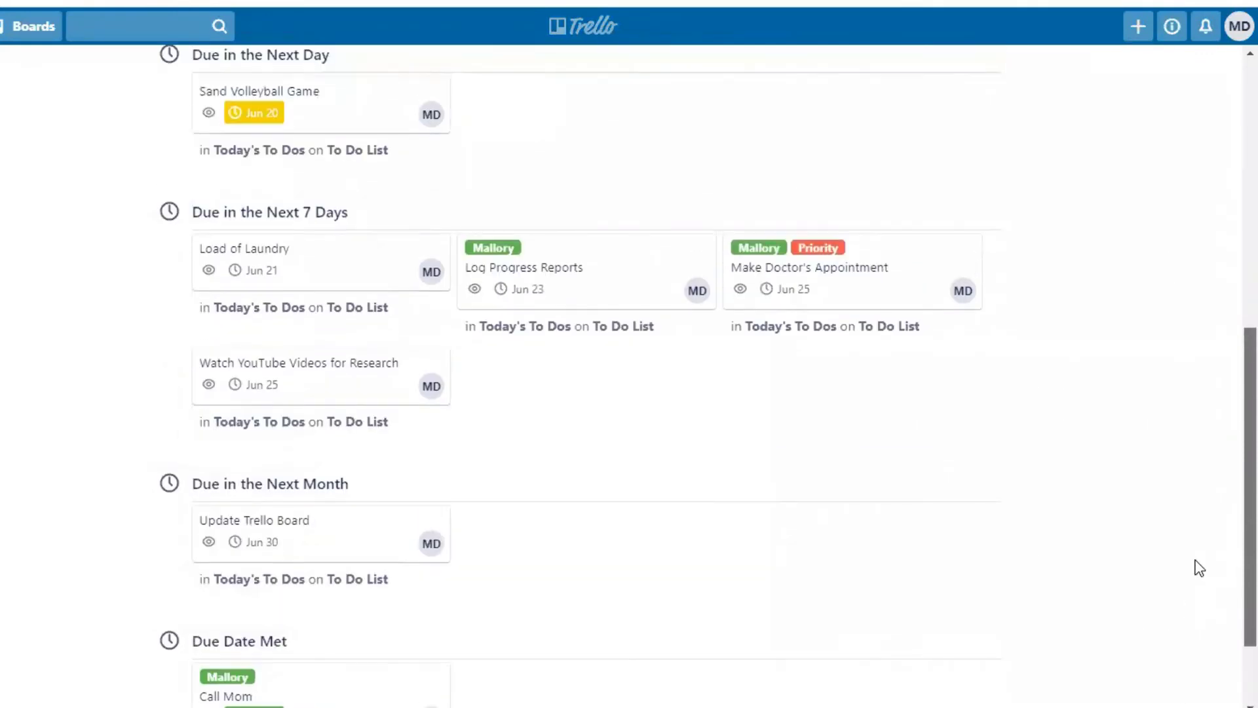
{"action": "scroll", "coordinate": [1206, 543], "scroll_direction": "up", "scroll_amount": 1}
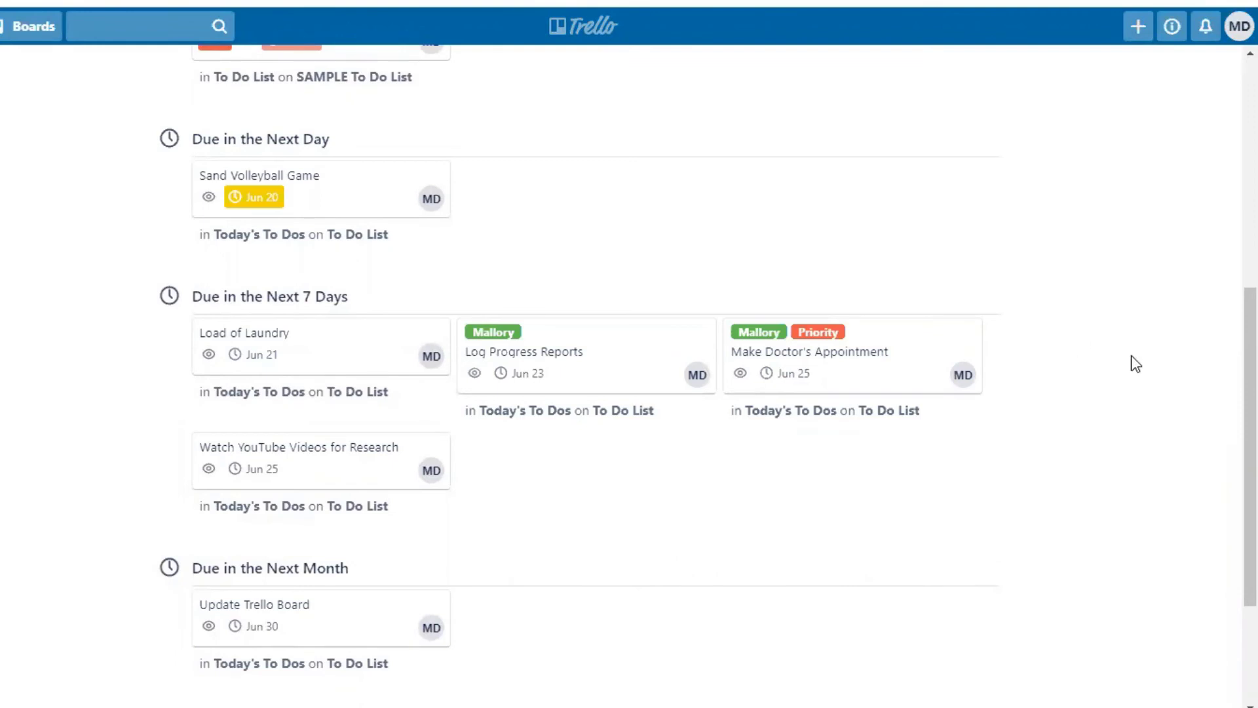
{"action": "left_click_drag", "start_coordinate": [1229, 438], "coordinate": [1224, 541]}
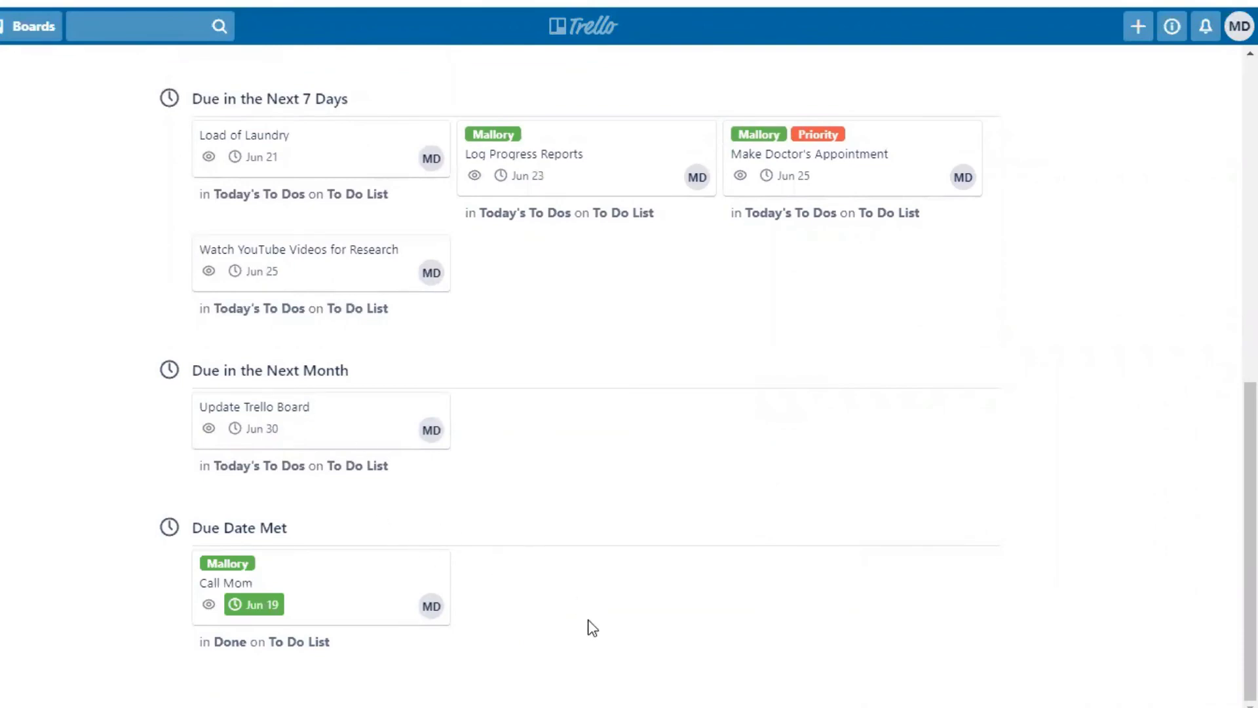
{"action": "left_click_drag", "start_coordinate": [1229, 562], "coordinate": [1233, 229]}
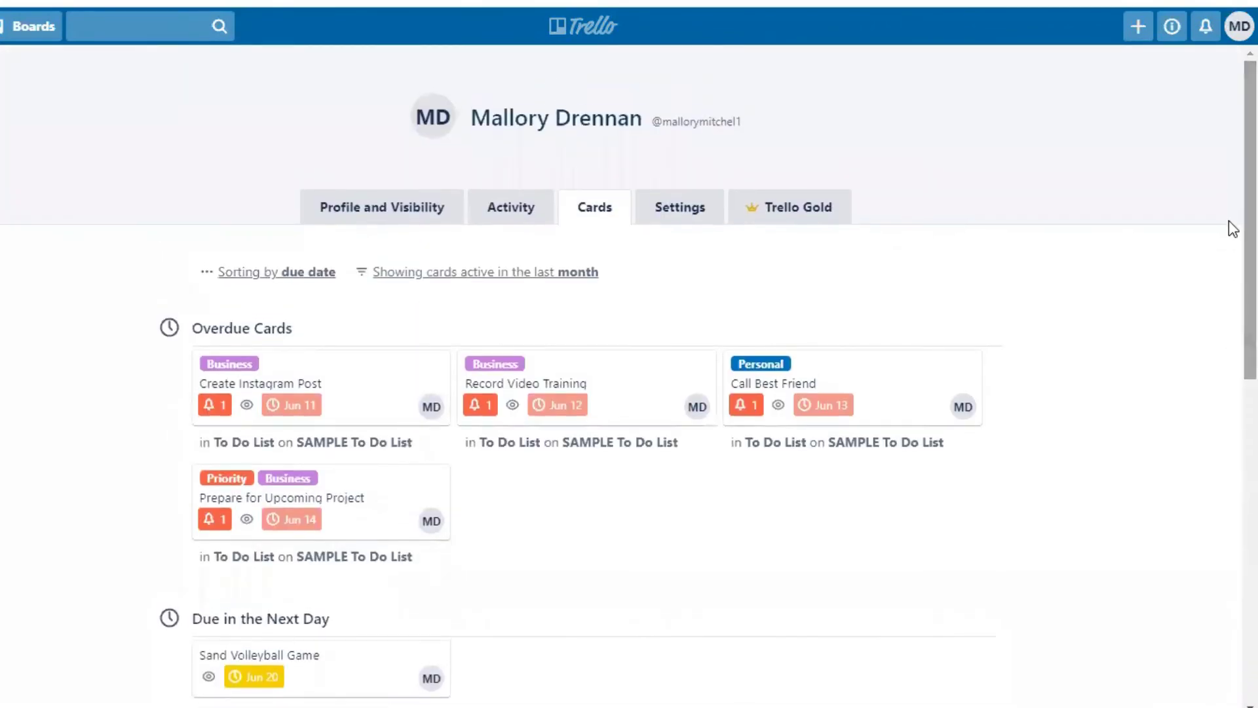